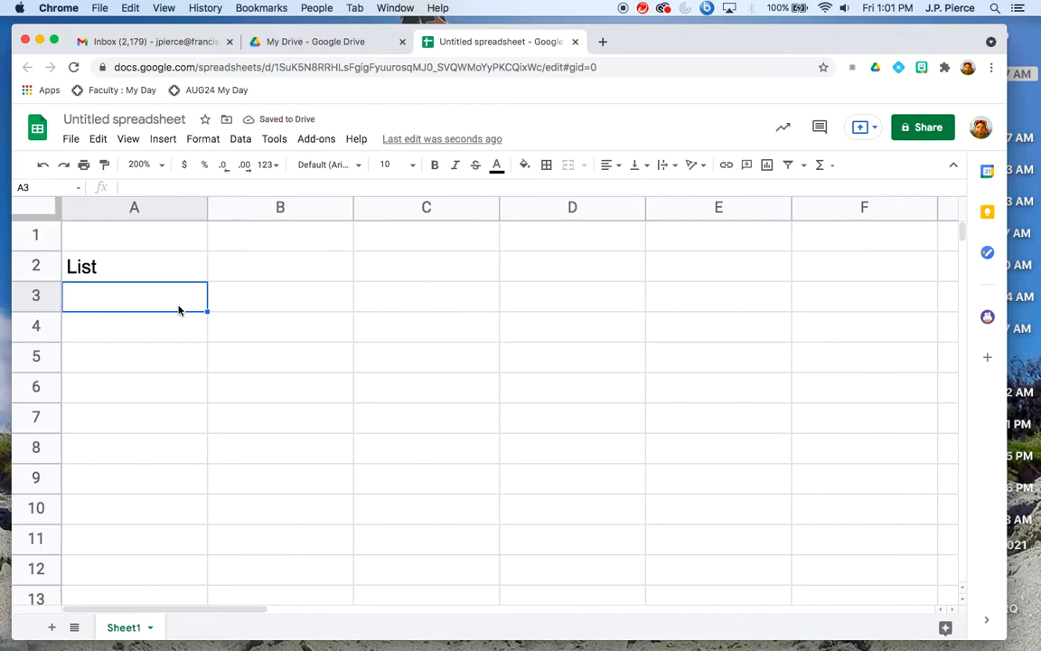
- Enter 1 in cell A3 as the first value under the List heading
{"action": "type", "text": "1"}
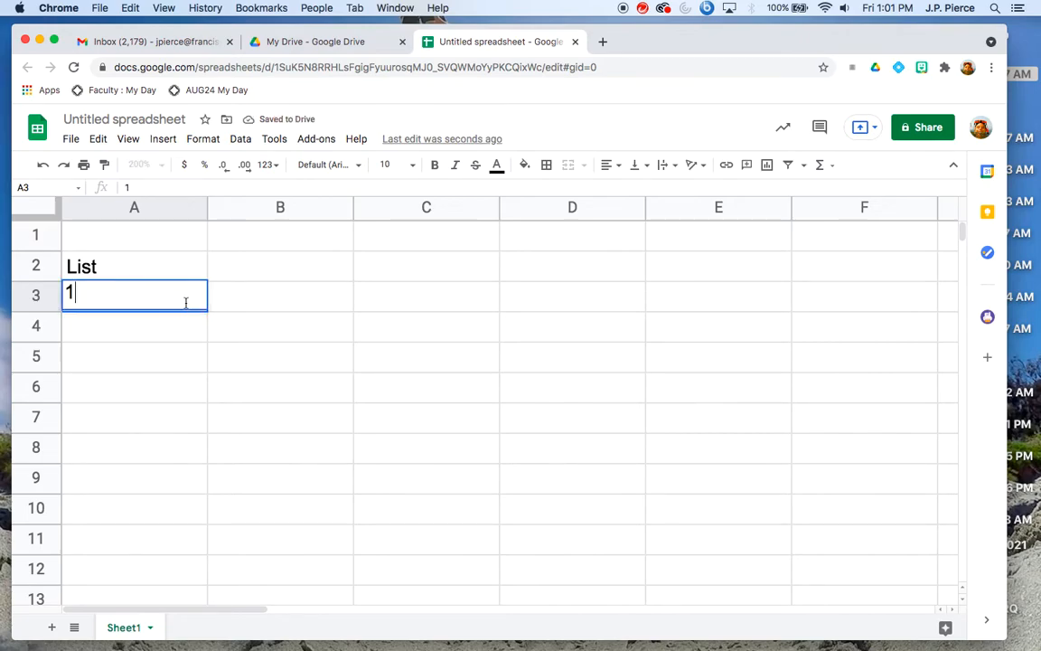
{"action": "key", "text": "Return"}
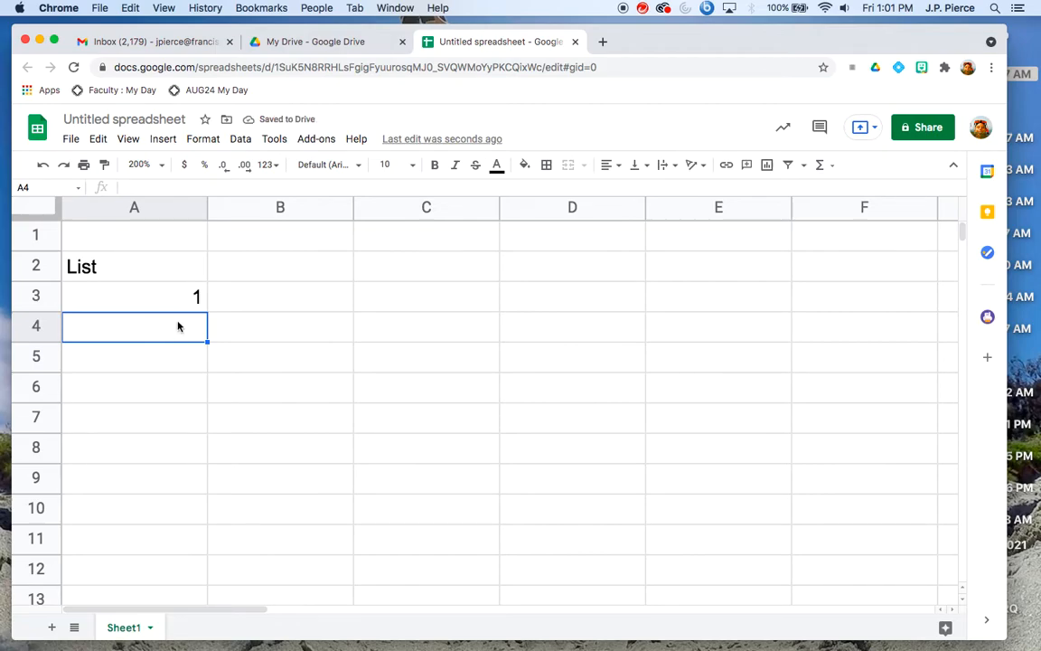
{"action": "type", "text": "3"}
{"action": "key", "text": "Return"}
{"action": "type", "text": "5"}
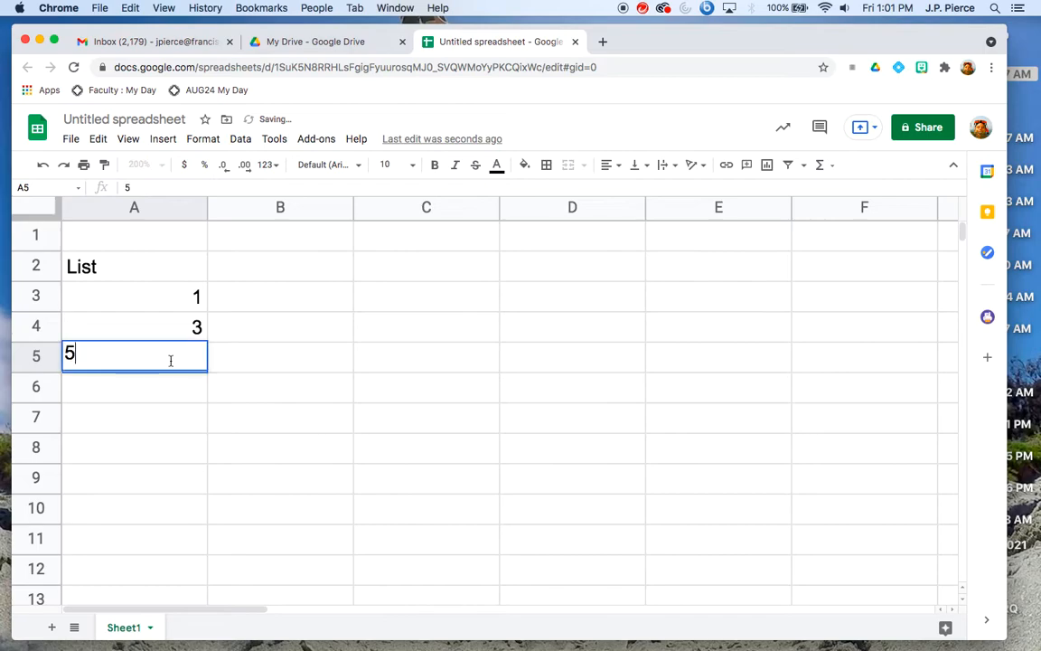
{"action": "key", "text": "Escape"}
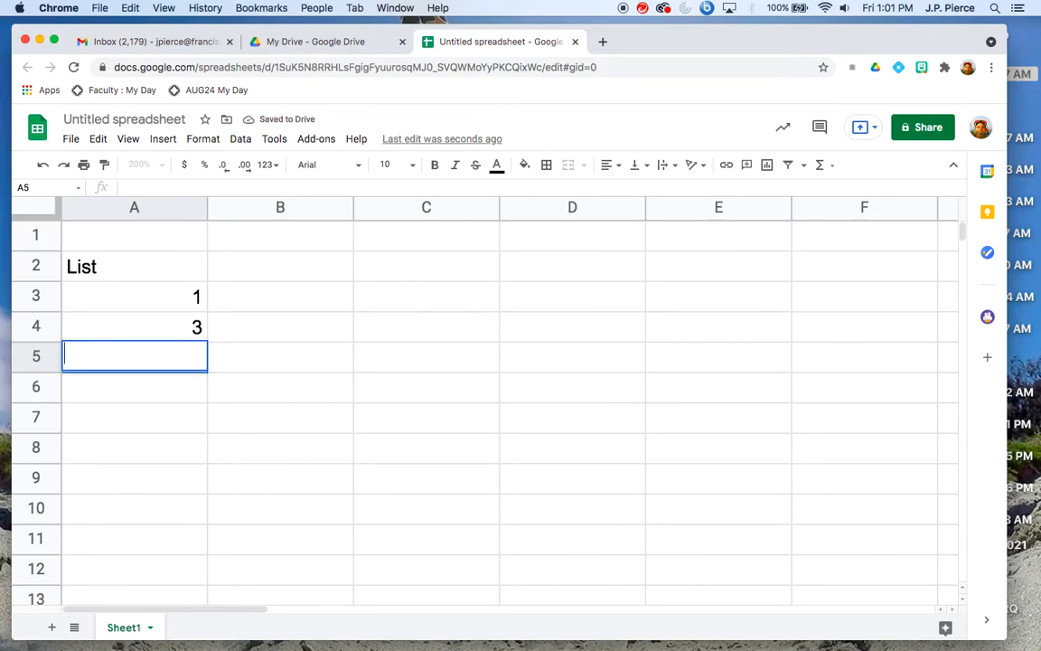
{"action": "left_click", "coordinate": [186, 327]}
{"action": "key", "text": "BackSpace"}
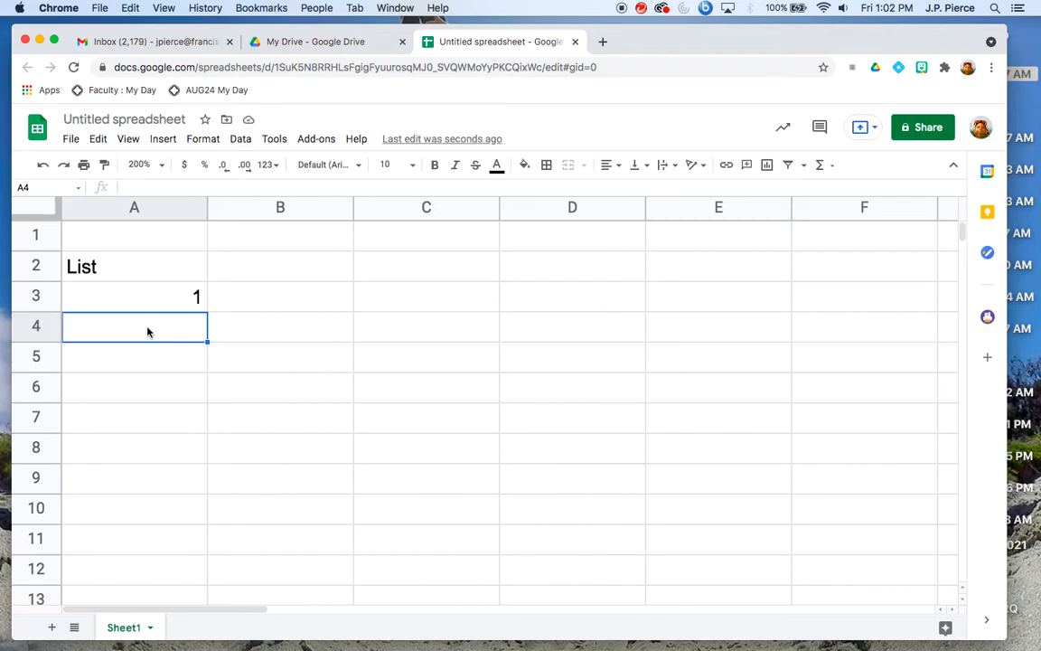
- Enter the formula =A3+2 in cell A4 to add 2 to the value above
{"action": "type", "text": "="}
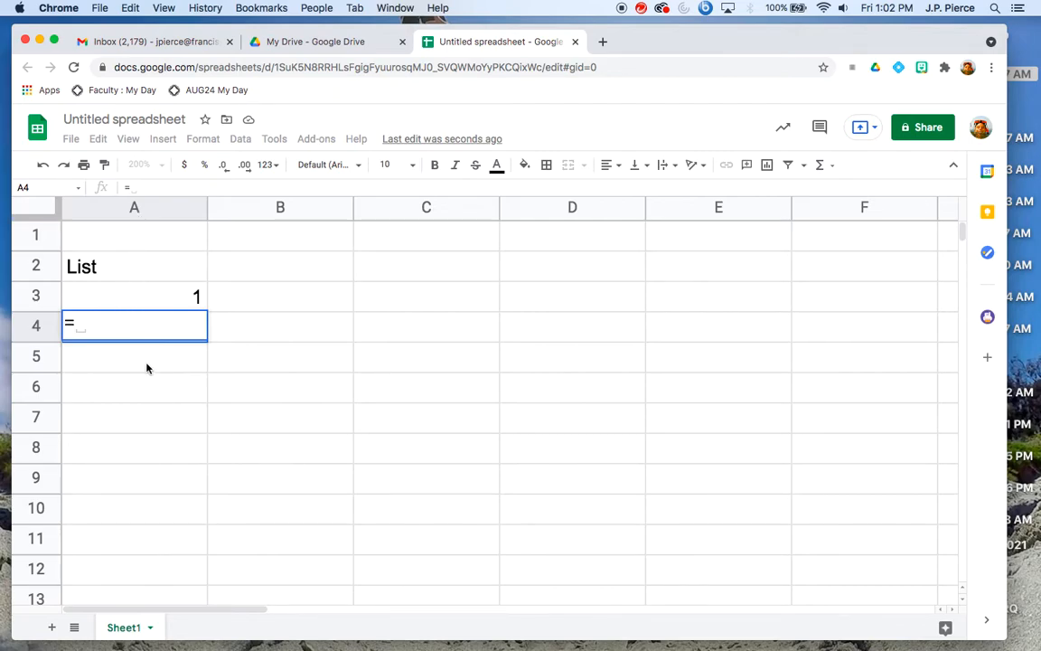
{"action": "type", "text": "a3"}
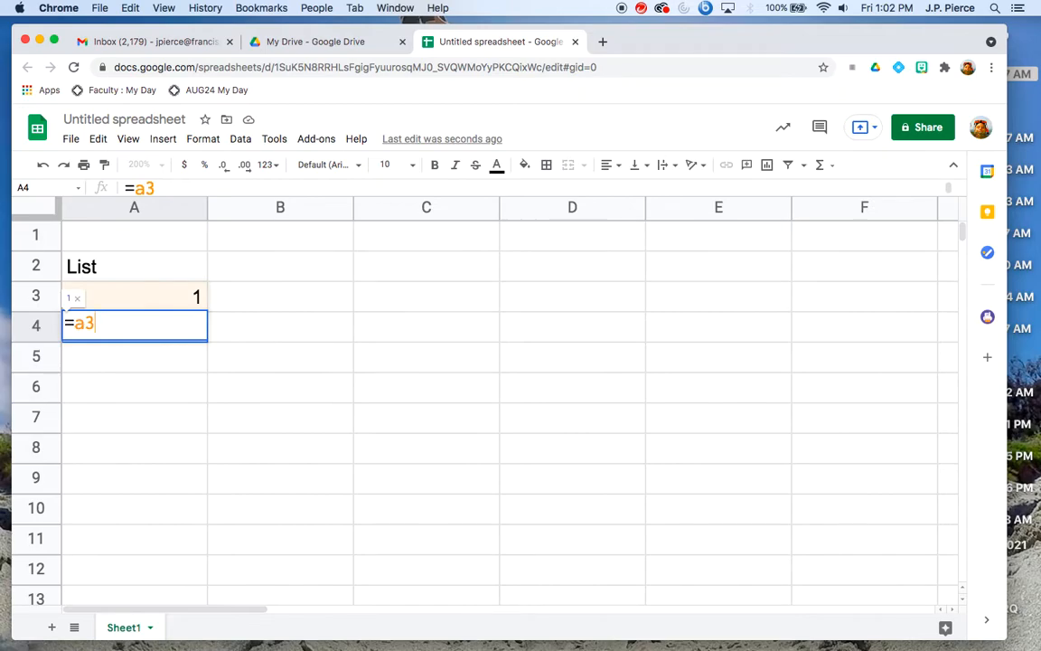
{"action": "type", "text": "+2"}
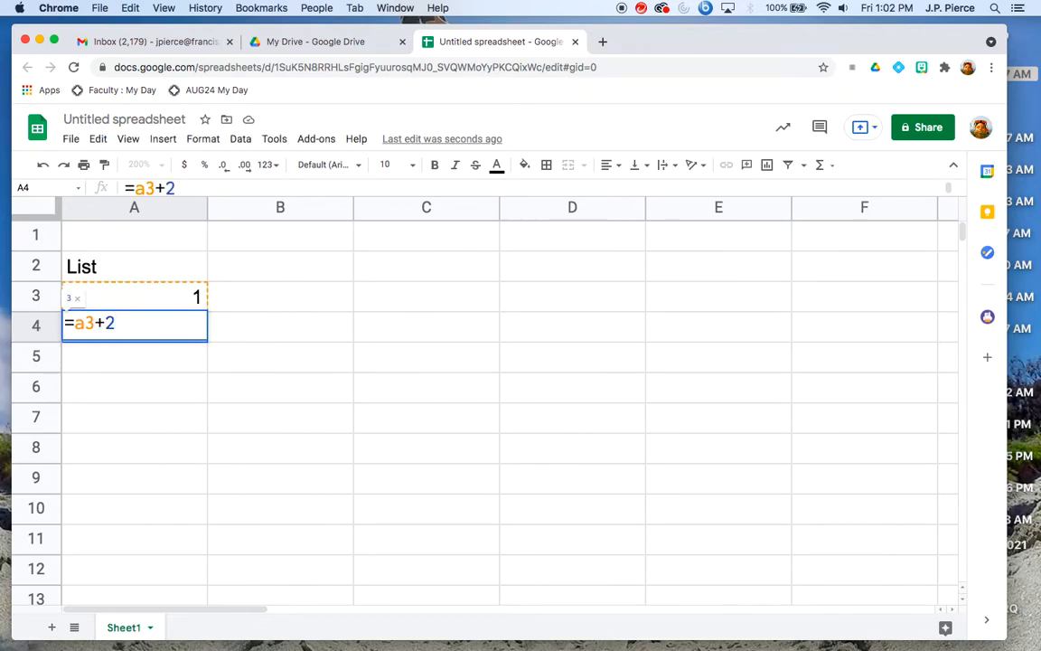
{"action": "key", "text": "Return"}
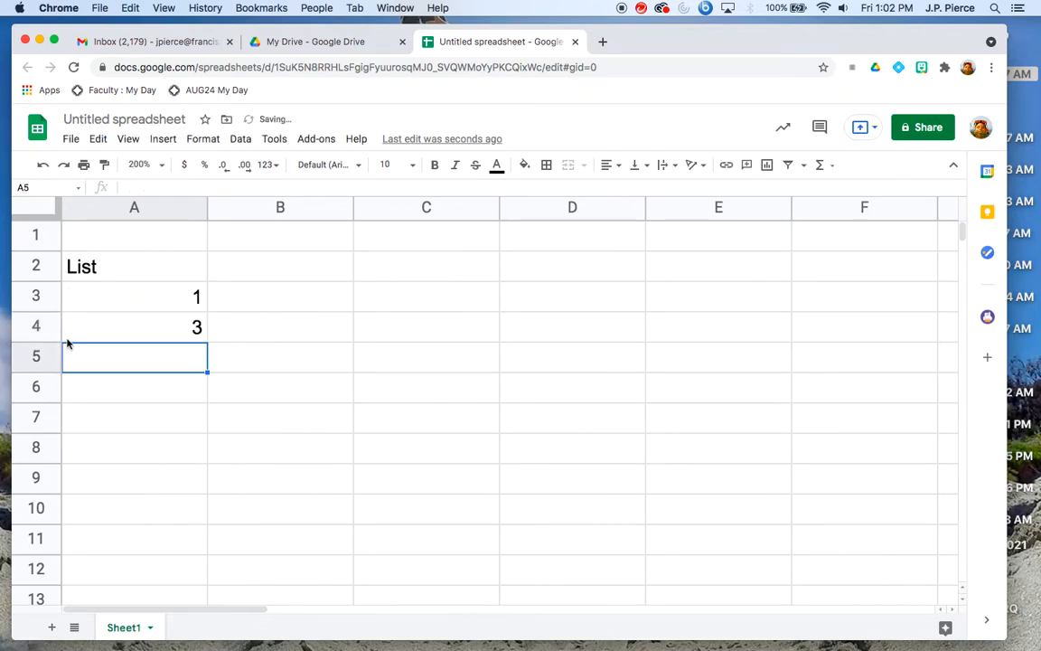
- Fill the =A3+2 formula from cell A4 down through cell A8
{"action": "left_click", "coordinate": [151, 297]}
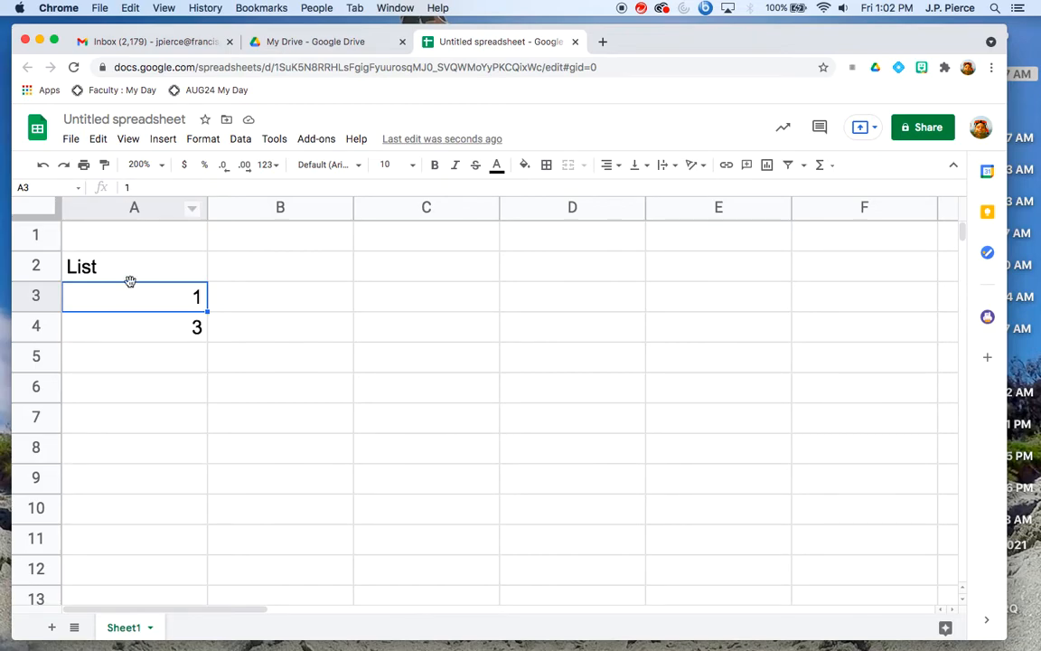
{"action": "left_click", "coordinate": [133, 323]}
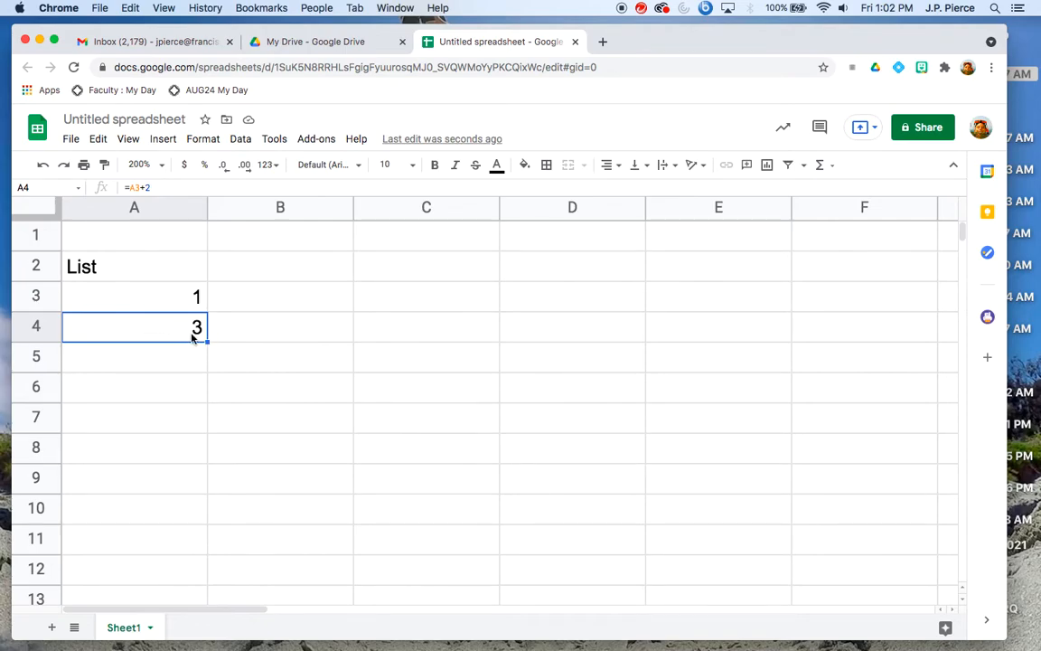
{"action": "left_click_drag", "start_coordinate": [207, 340], "coordinate": [195, 443]}
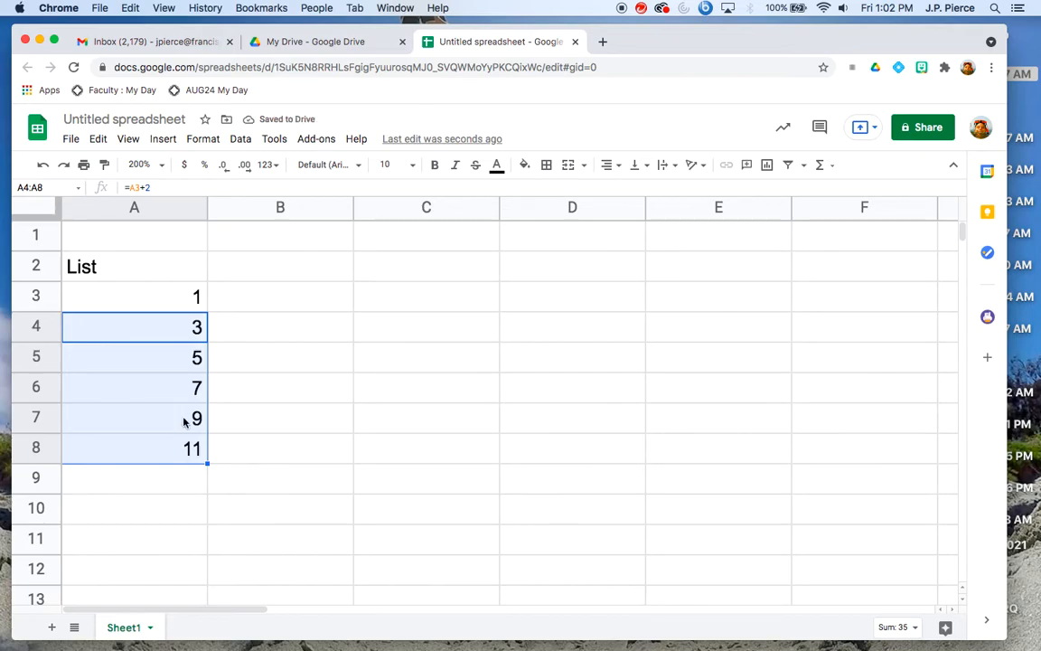
{"action": "left_click", "coordinate": [174, 514]}
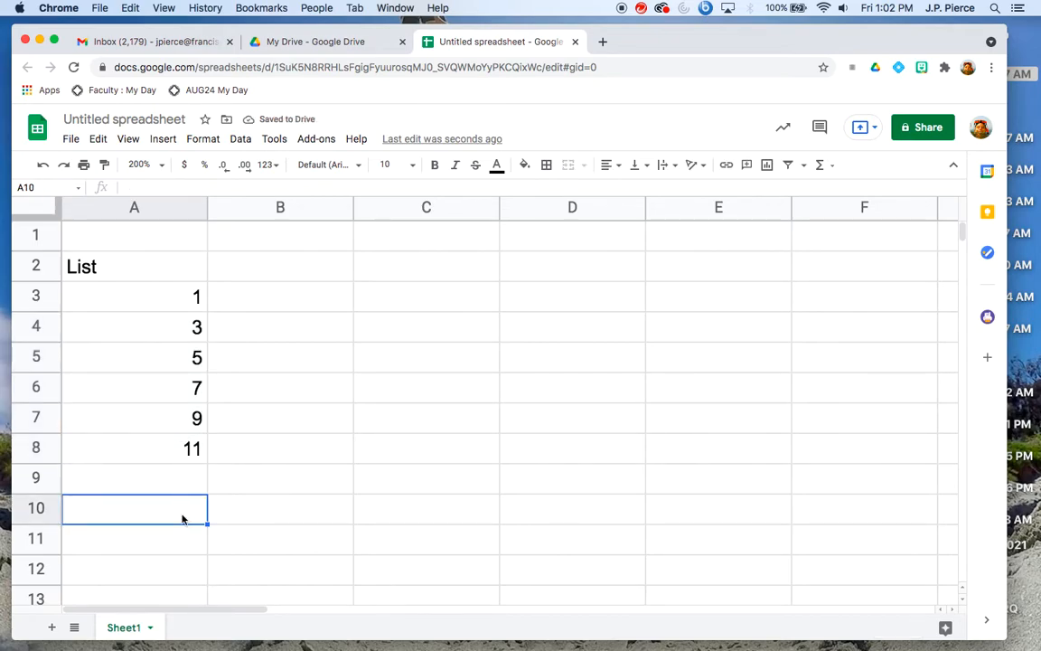
- Inspect the filled formulas in cells A4, A5 and A6 to compare their cell references
{"action": "left_click", "coordinate": [143, 393]}
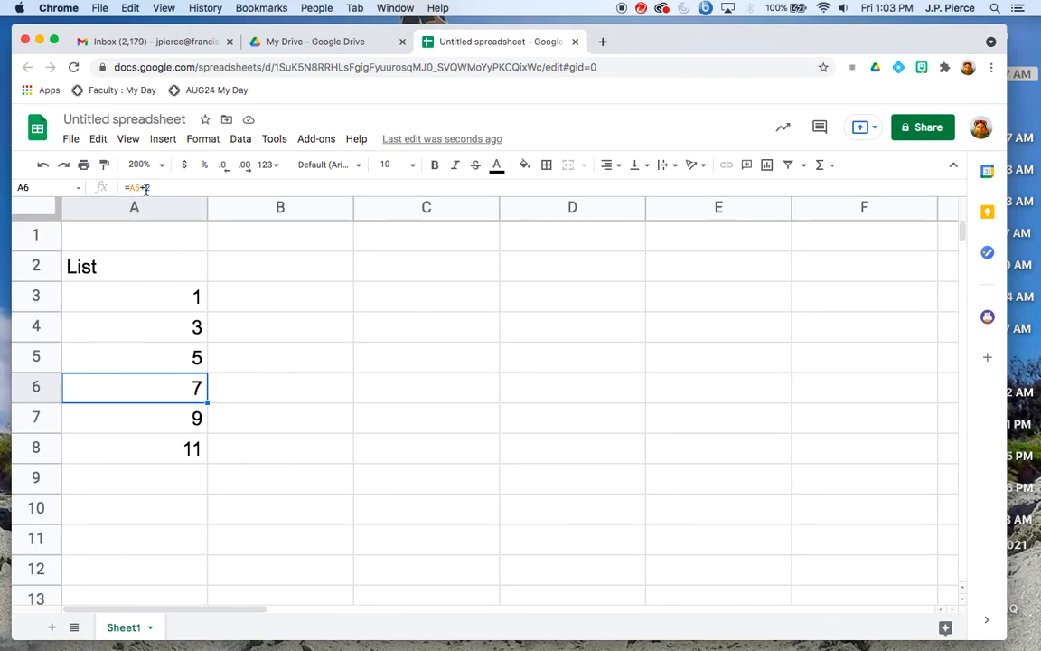
{"action": "left_click", "coordinate": [172, 323]}
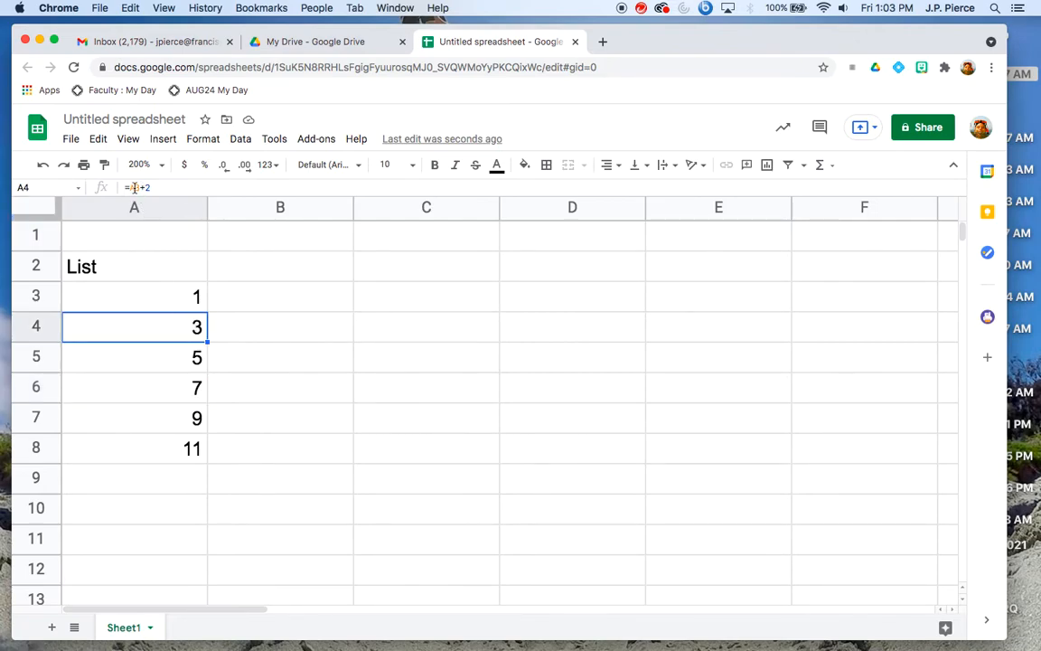
{"action": "left_click", "coordinate": [157, 364]}
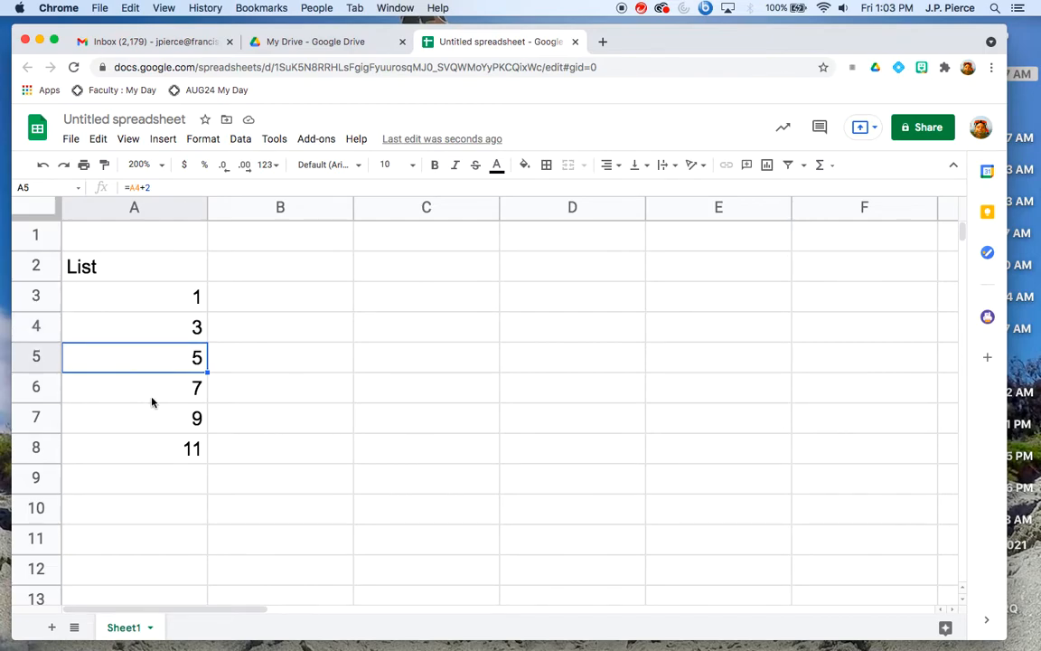
{"action": "left_click", "coordinate": [153, 395]}
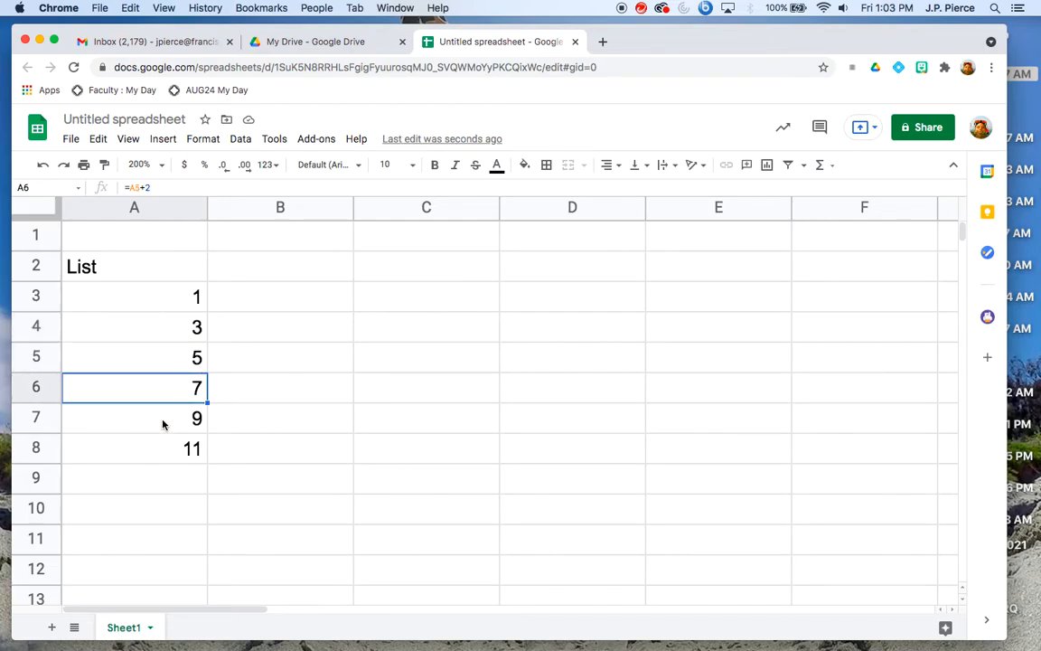
- Clear the formulas from cells A4 through A8, keeping the starting value in A3
{"action": "left_click", "coordinate": [157, 332]}
{"action": "key", "text": "Delete"}
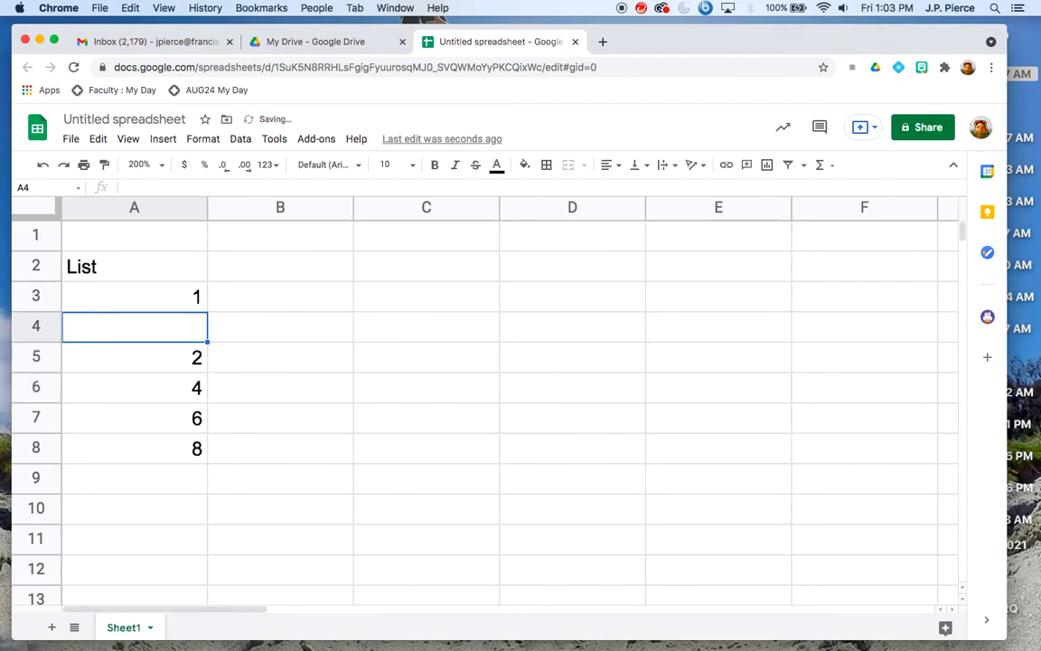
{"action": "left_click", "coordinate": [162, 356]}
{"action": "key", "text": "Delete"}
{"action": "left_click", "coordinate": [168, 384]}
{"action": "key", "text": "Delete"}
{"action": "left_click", "coordinate": [129, 429]}
{"action": "key", "text": "Delete"}
{"action": "left_click", "coordinate": [135, 442]}
{"action": "key", "text": "Delete"}
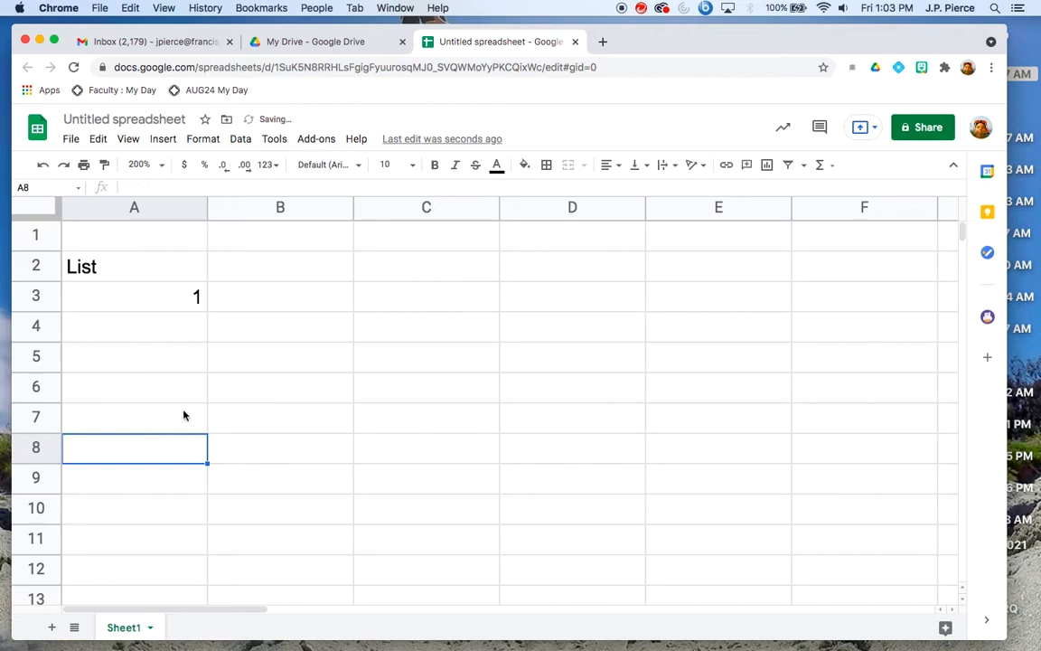
- Add the heading "increment" in cell C2 and enter 2 below it in cell C3
{"action": "left_click", "coordinate": [395, 267]}
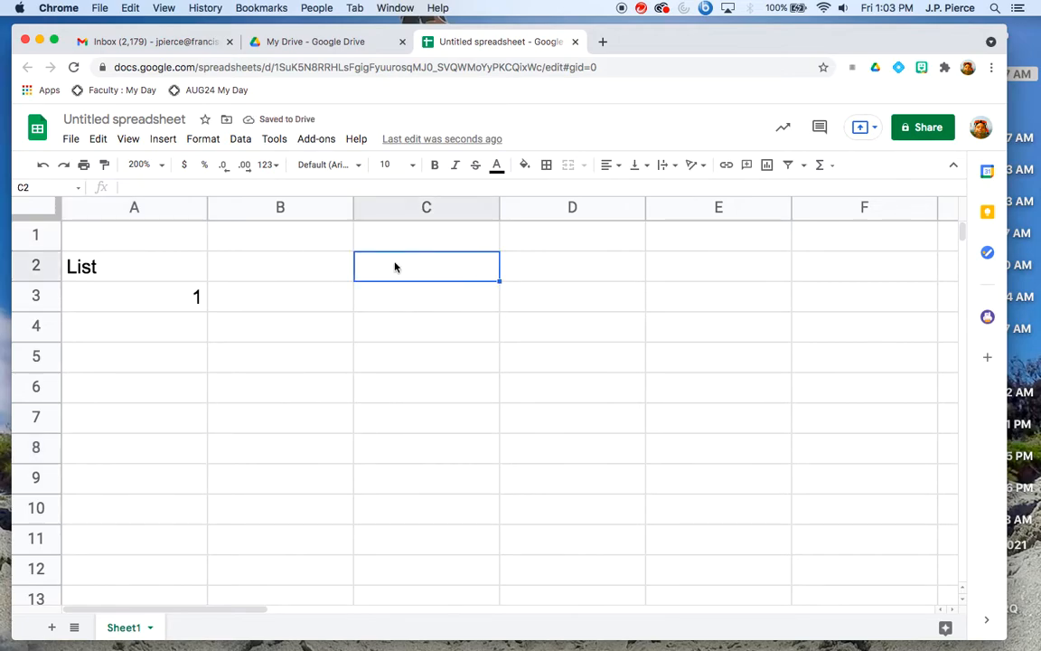
{"action": "type", "text": "increment"}
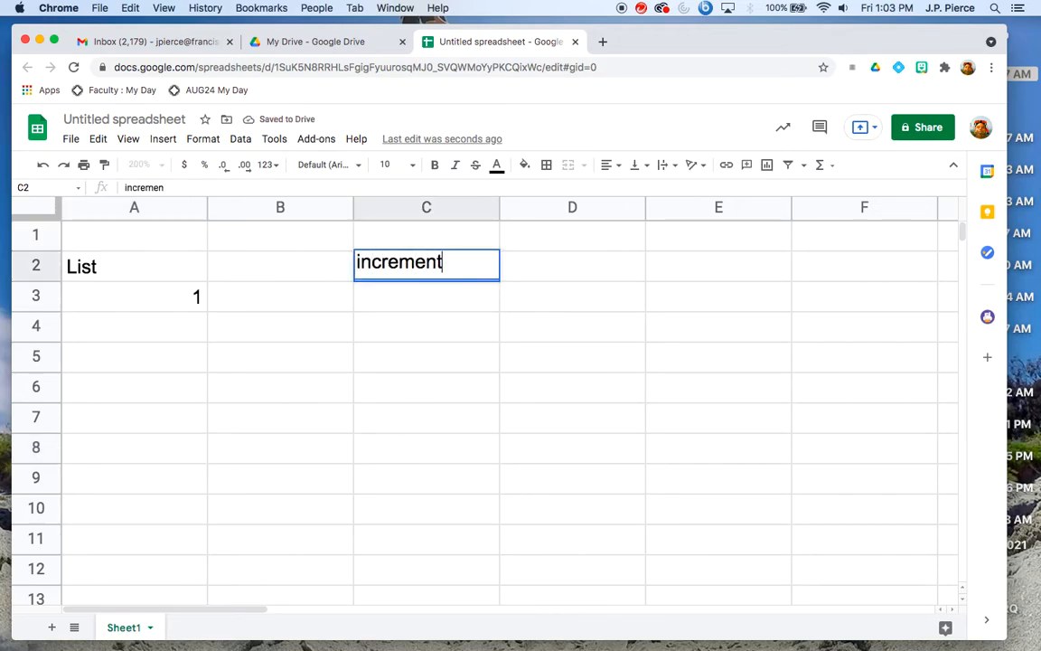
{"action": "left_click", "coordinate": [458, 298]}
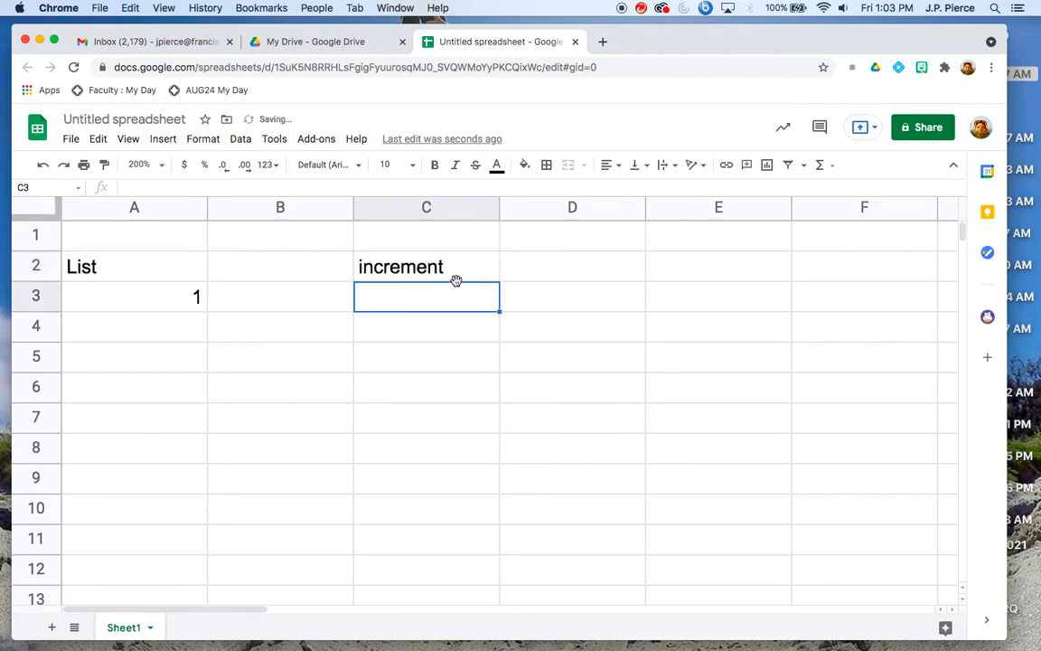
{"action": "type", "text": "2"}
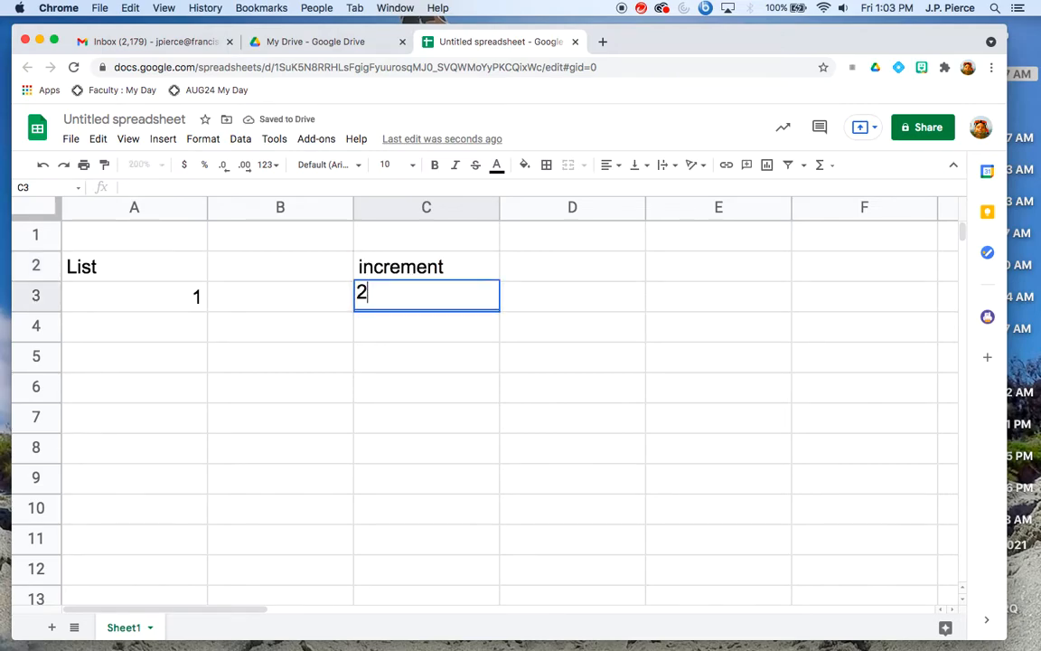
{"action": "left_click", "coordinate": [444, 337]}
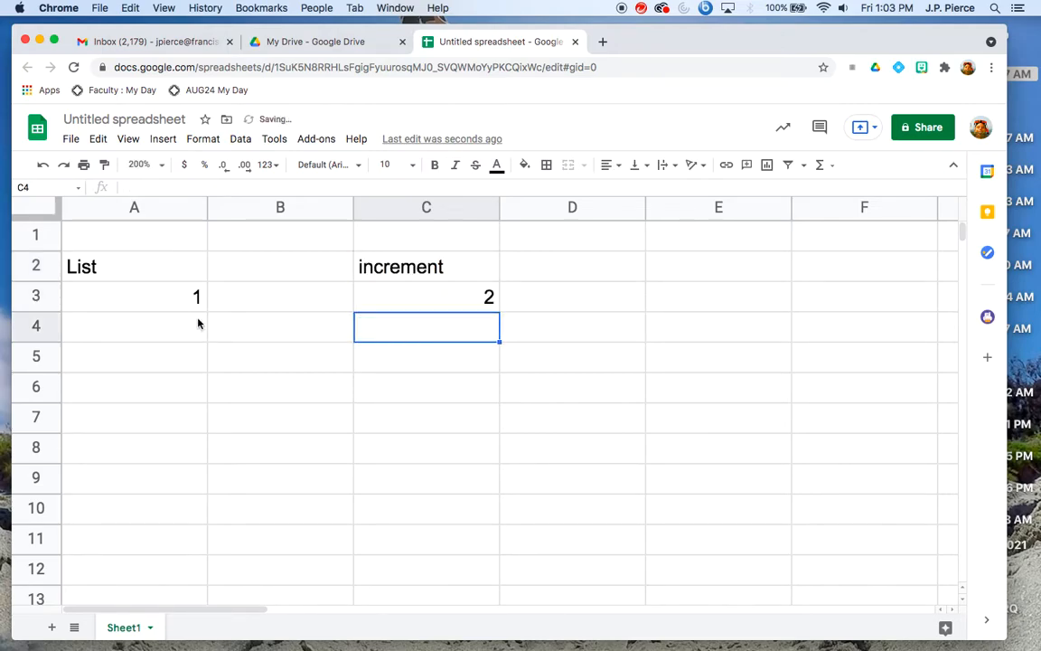
- Enter the formula =A3+C3 in cell A4 to add the increment to the first list value
{"action": "left_click", "coordinate": [177, 301]}
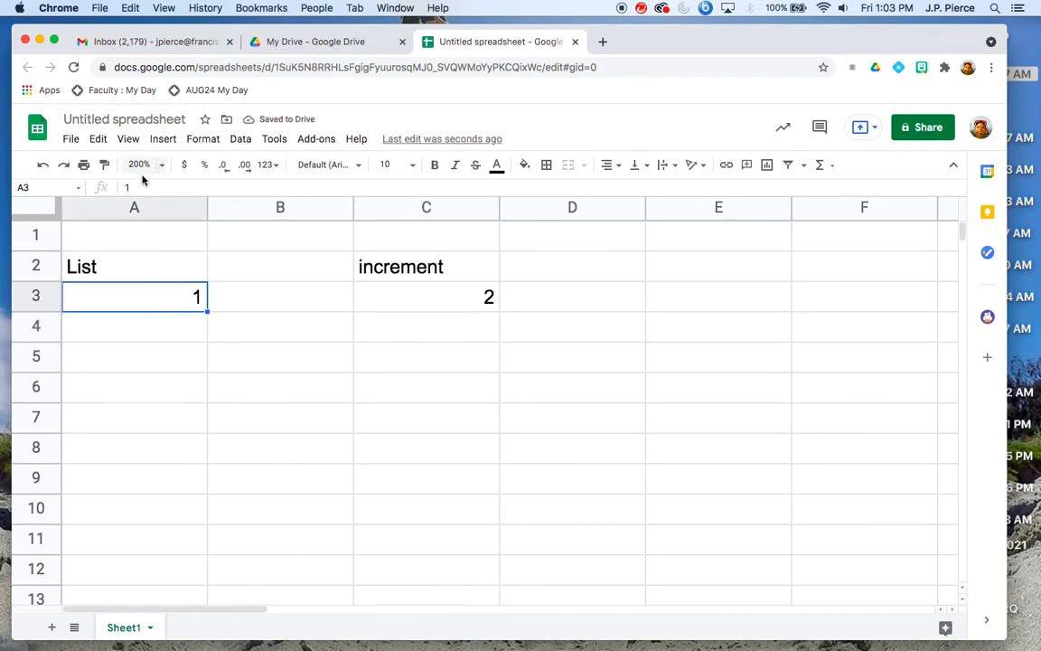
{"action": "left_click", "coordinate": [147, 328]}
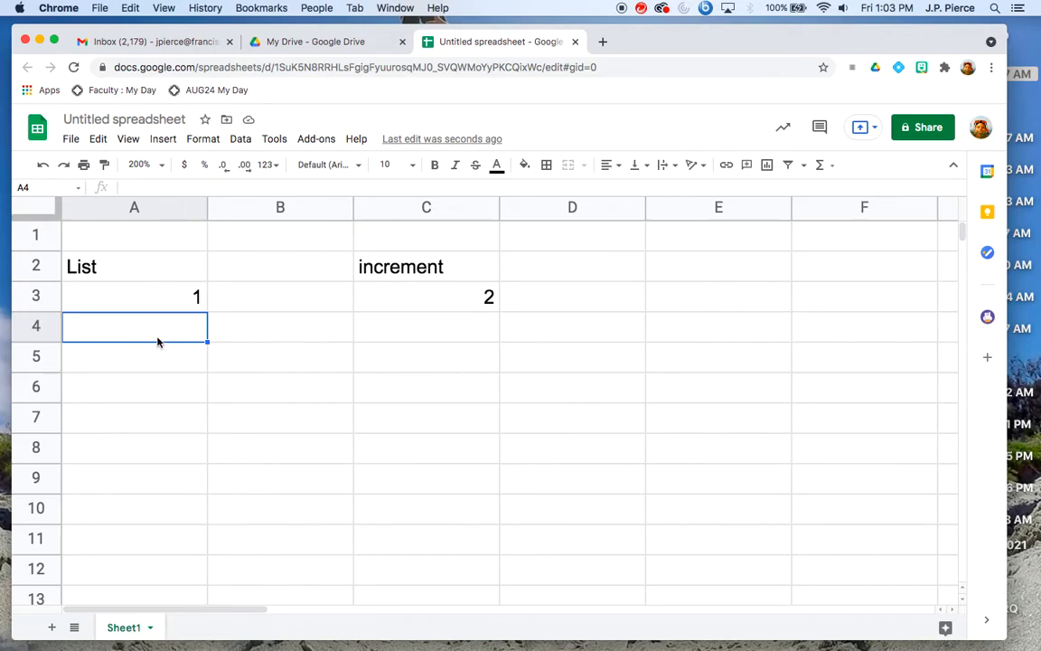
{"action": "type", "text": "="}
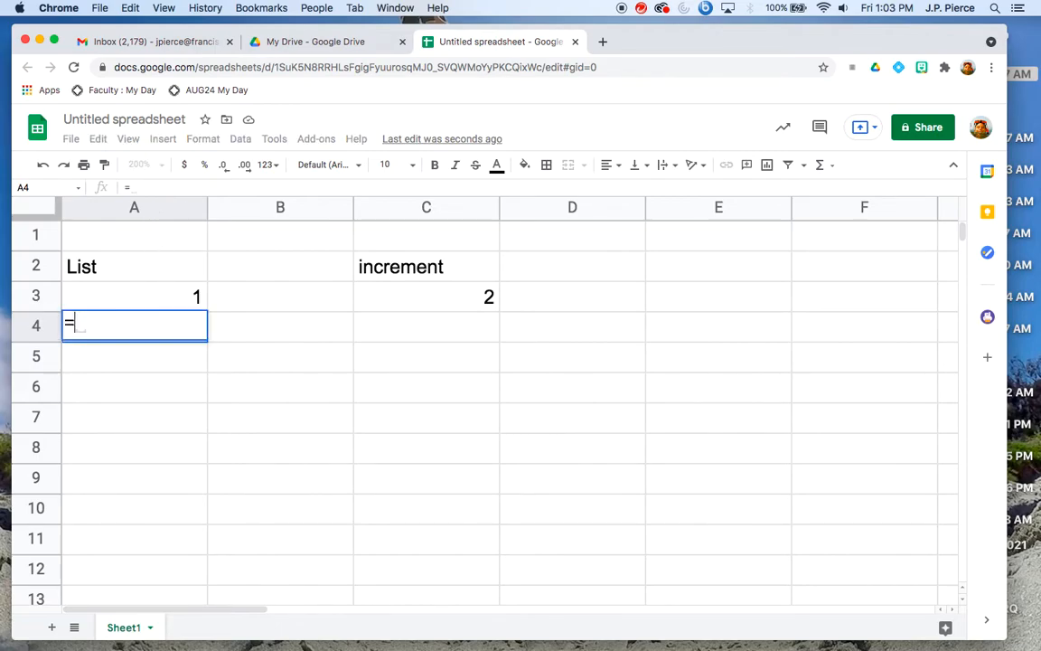
{"action": "left_click", "coordinate": [161, 300]}
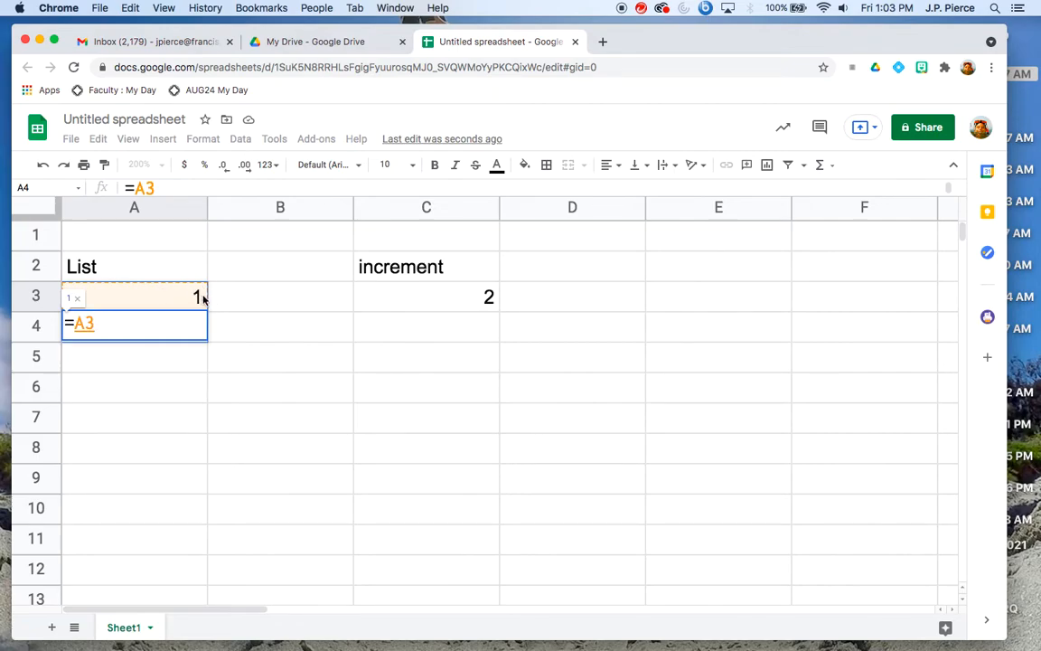
{"action": "type", "text": "+"}
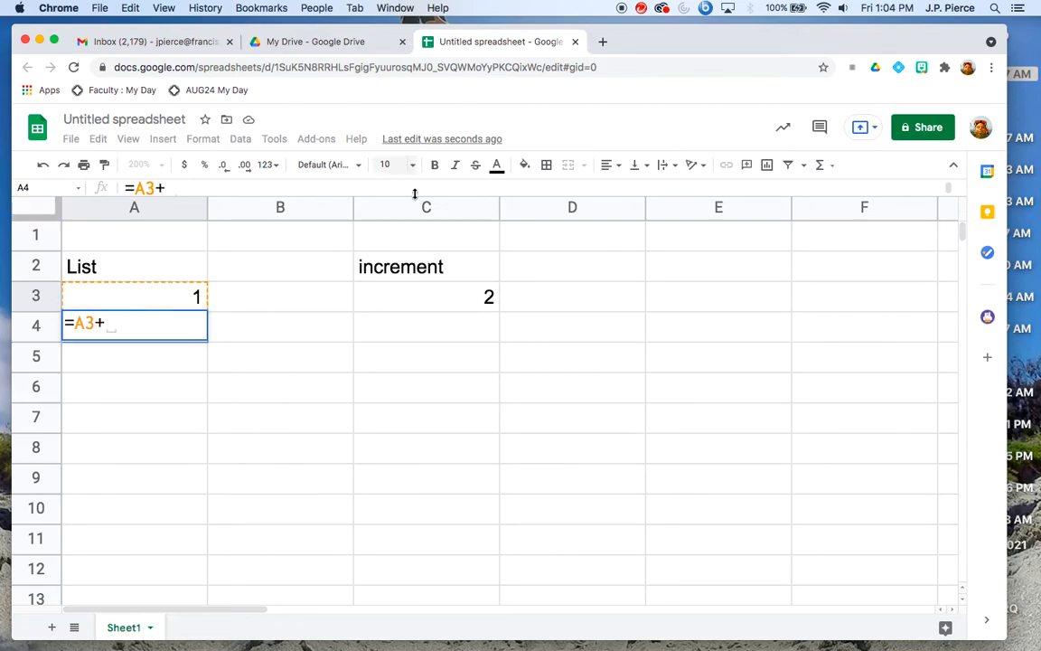
{"action": "type", "text": "c3"}
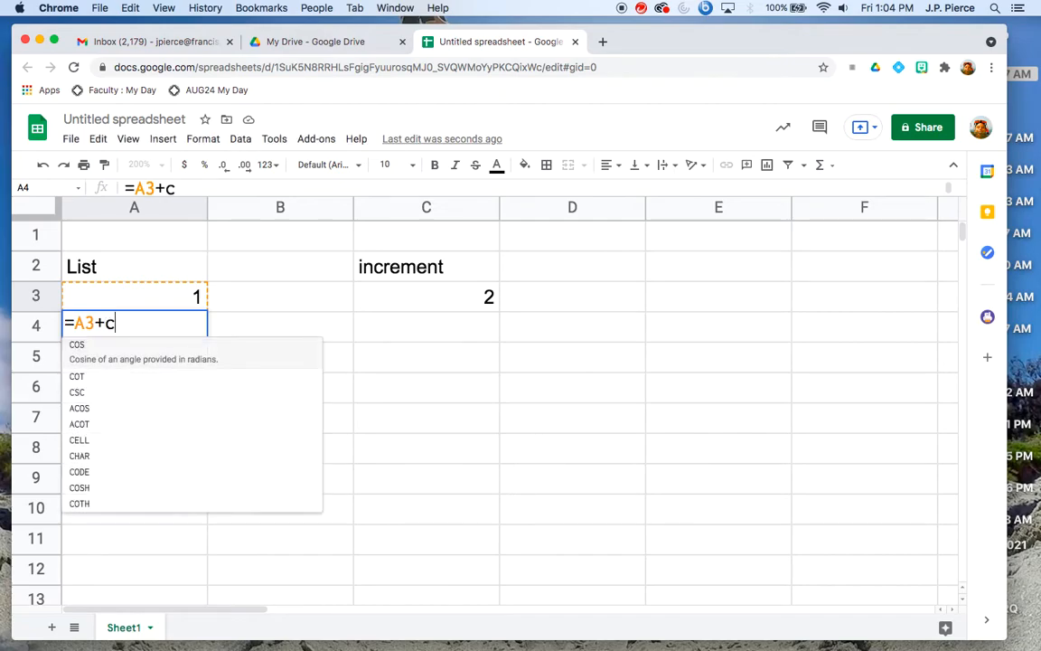
{"action": "key", "text": "Return"}
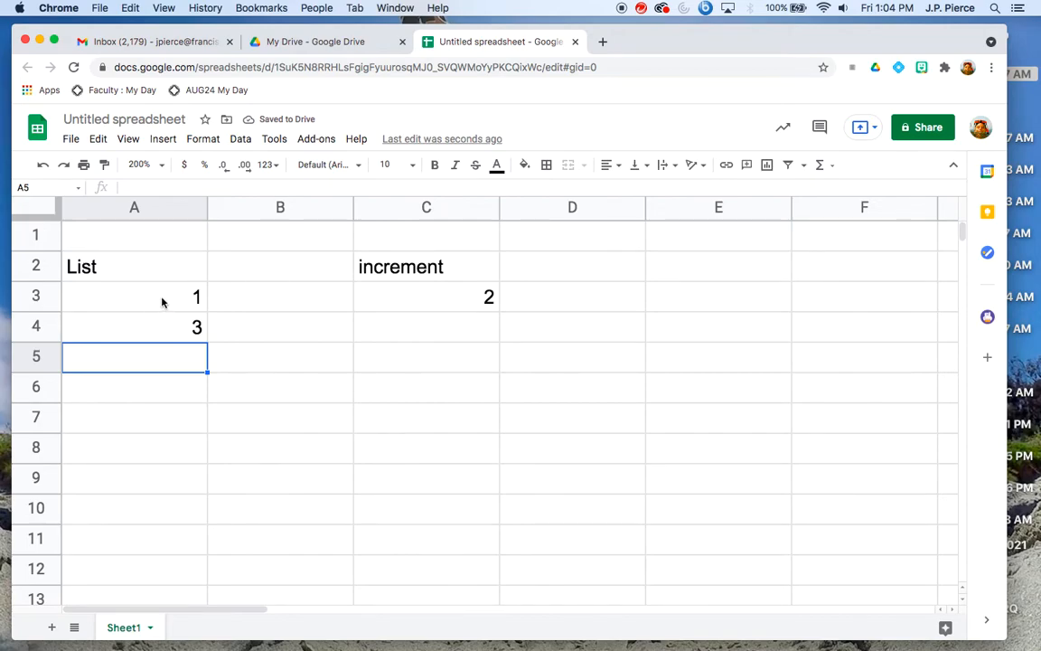
- Fill the =A3+C3 formula from cell A4 down through cell A8
{"action": "left_click", "coordinate": [161, 298]}
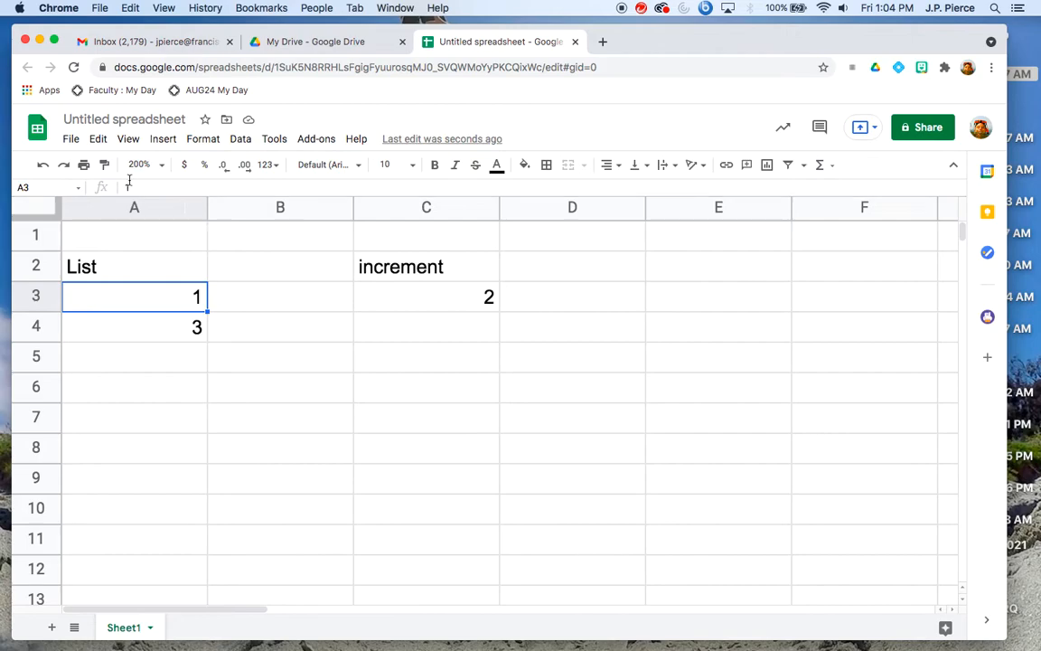
{"action": "left_click", "coordinate": [136, 331]}
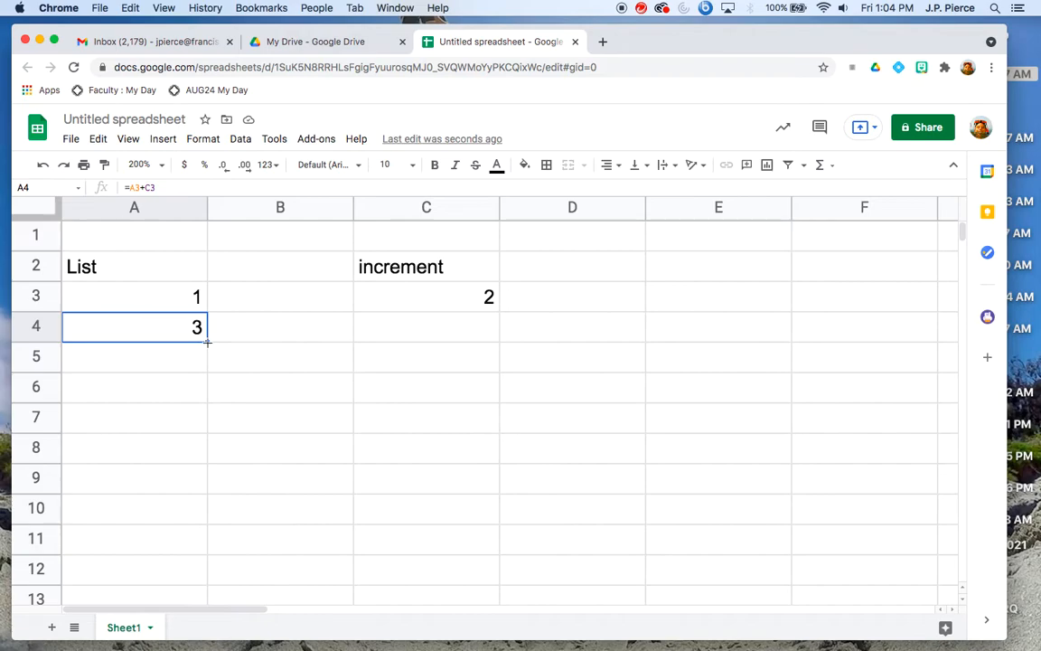
{"action": "left_click_drag", "start_coordinate": [207, 341], "coordinate": [206, 437]}
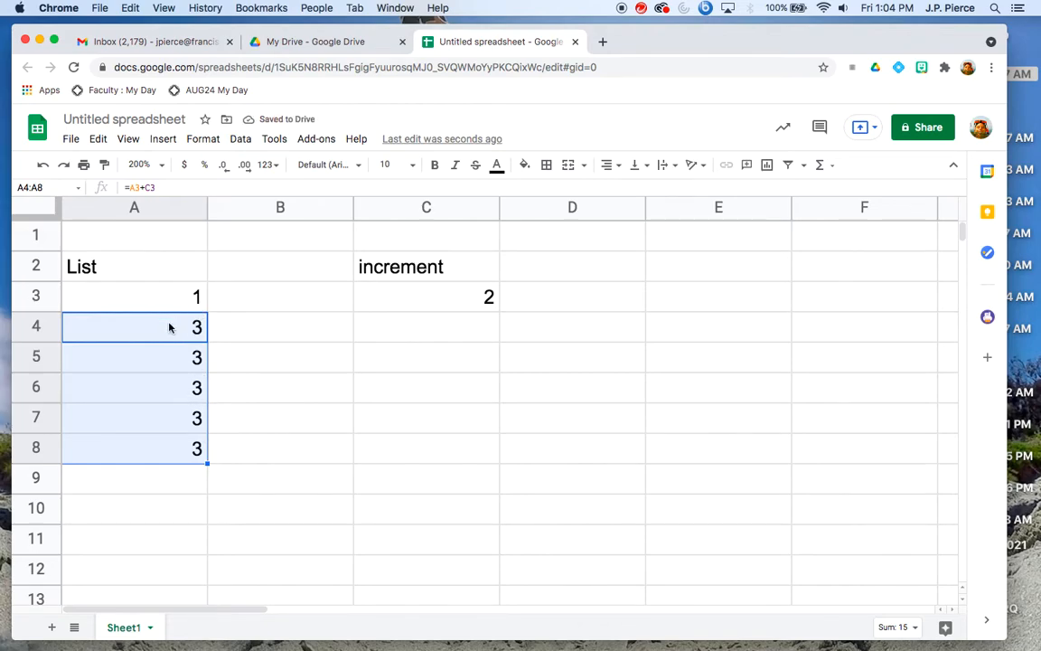
{"action": "left_click", "coordinate": [277, 417]}
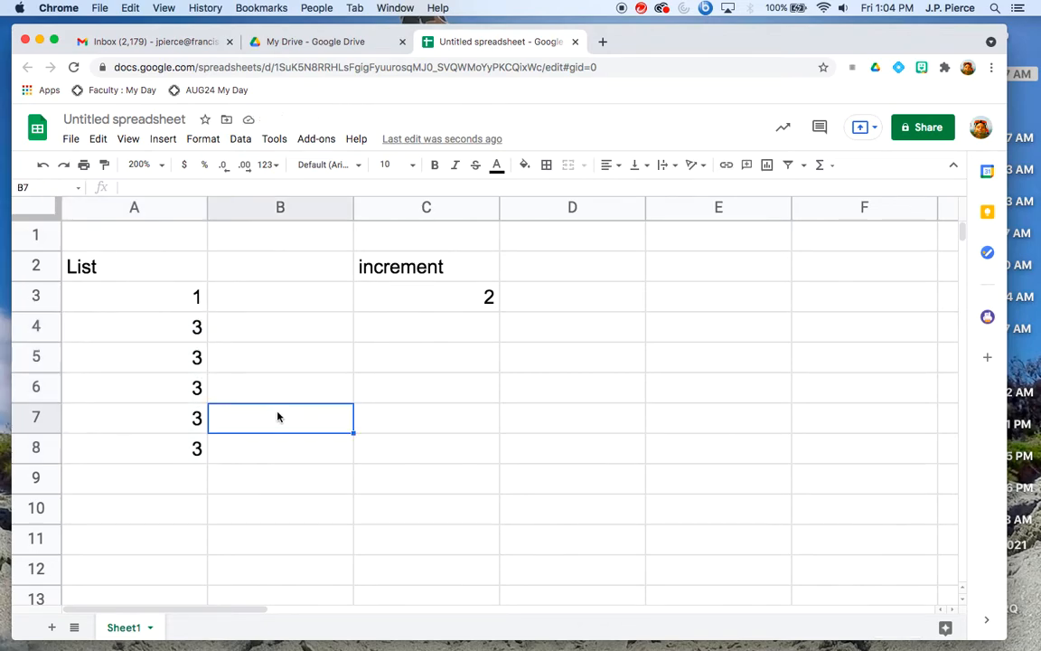
- Change the formula in cell A4 to =A3+$C$3 so the increment cell reference is absolute
{"action": "left_click", "coordinate": [148, 337]}
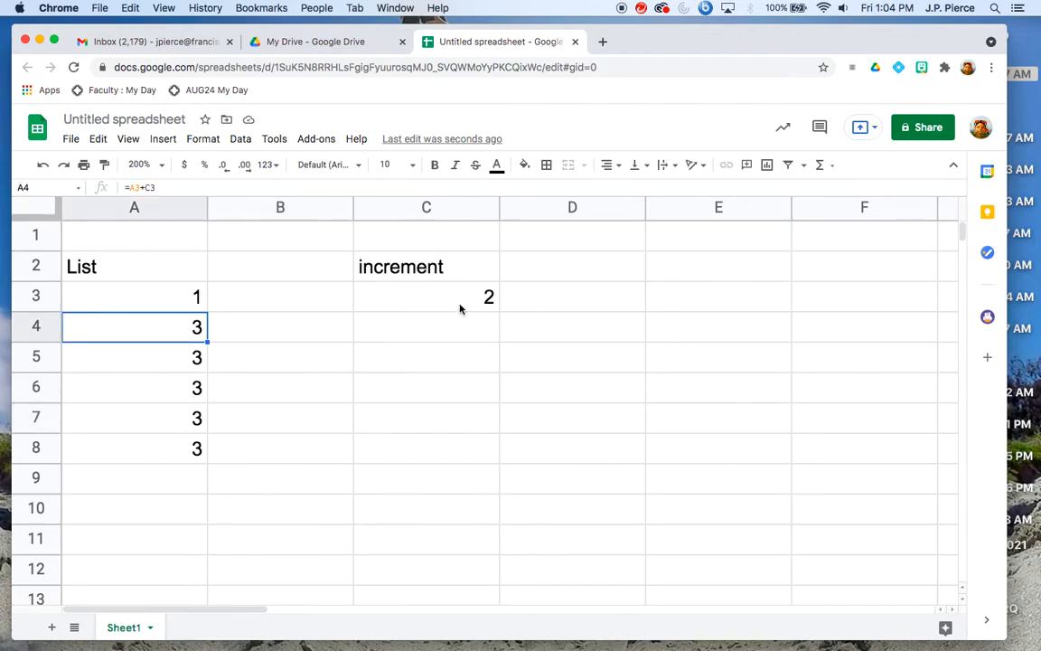
{"action": "left_click", "coordinate": [158, 354]}
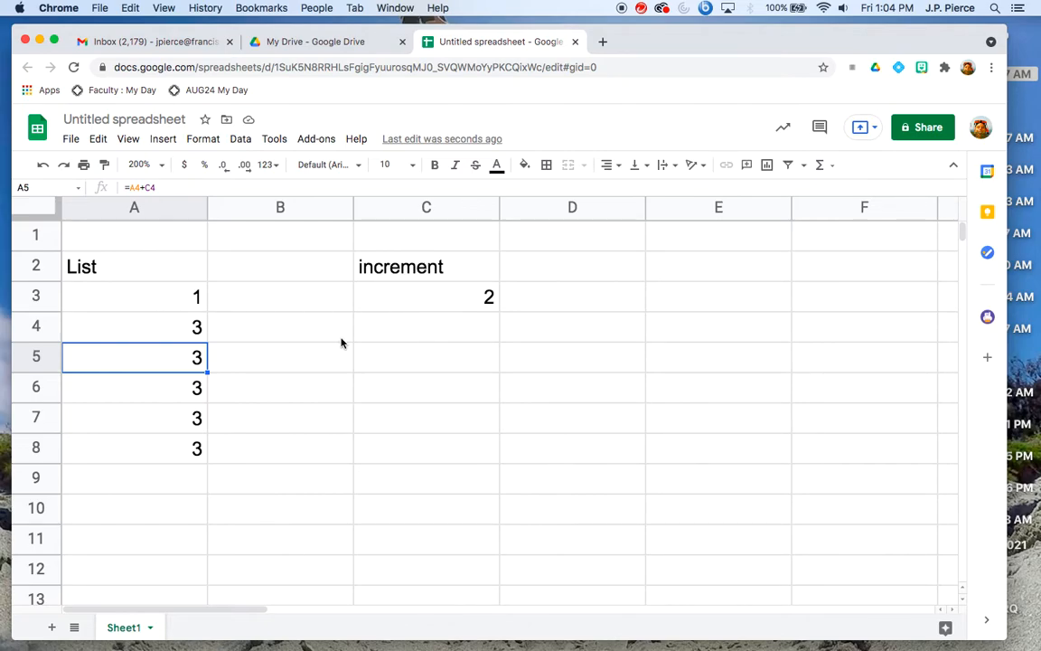
{"action": "left_click", "coordinate": [170, 329]}
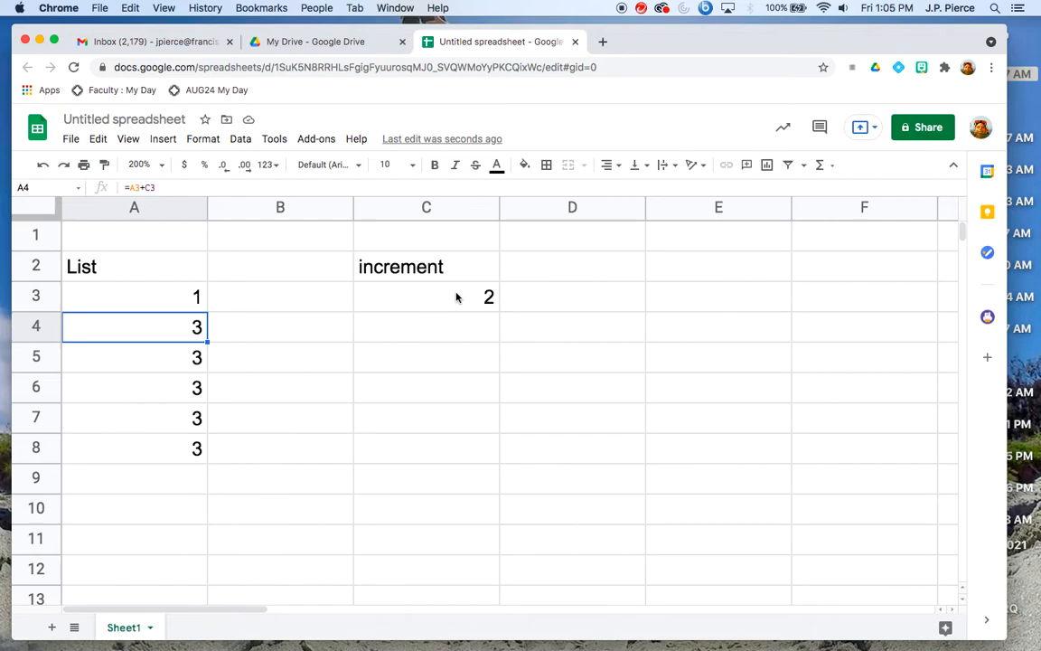
{"action": "left_click", "coordinate": [145, 187]}
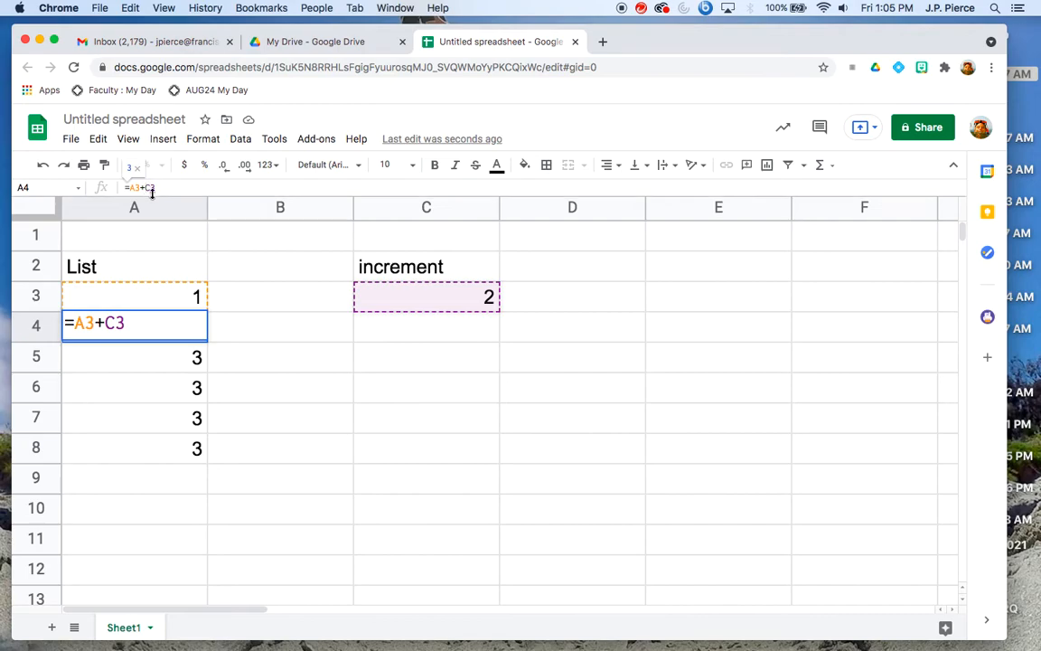
{"action": "left_click", "coordinate": [143, 188]}
{"action": "type", "text": "$"}
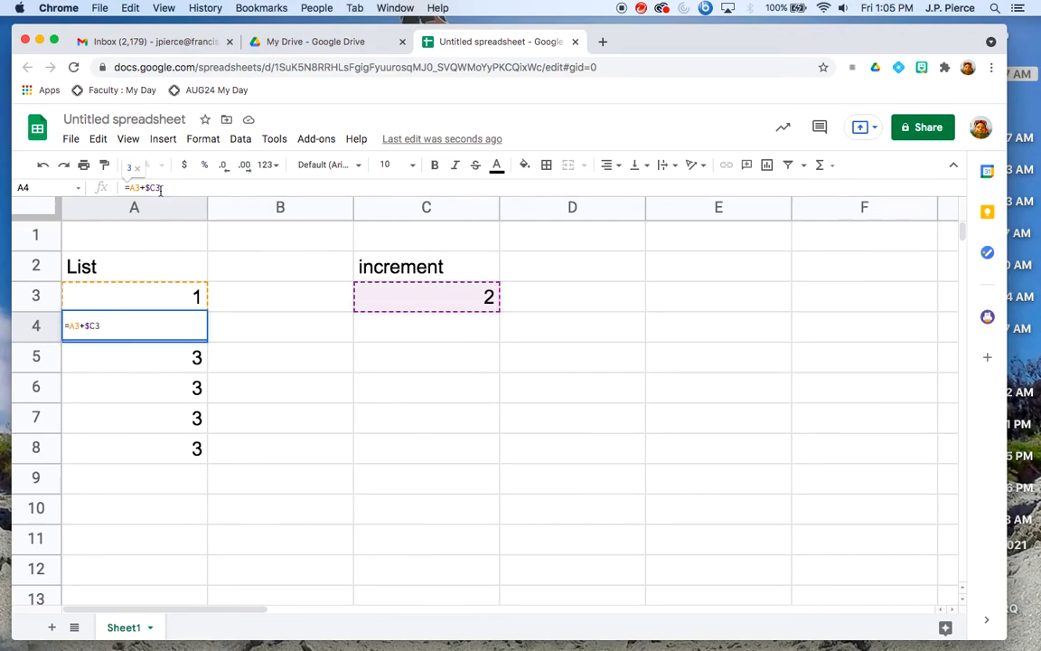
{"action": "left_click", "coordinate": [156, 188]}
{"action": "type", "text": "$"}
{"action": "key", "text": "Return"}
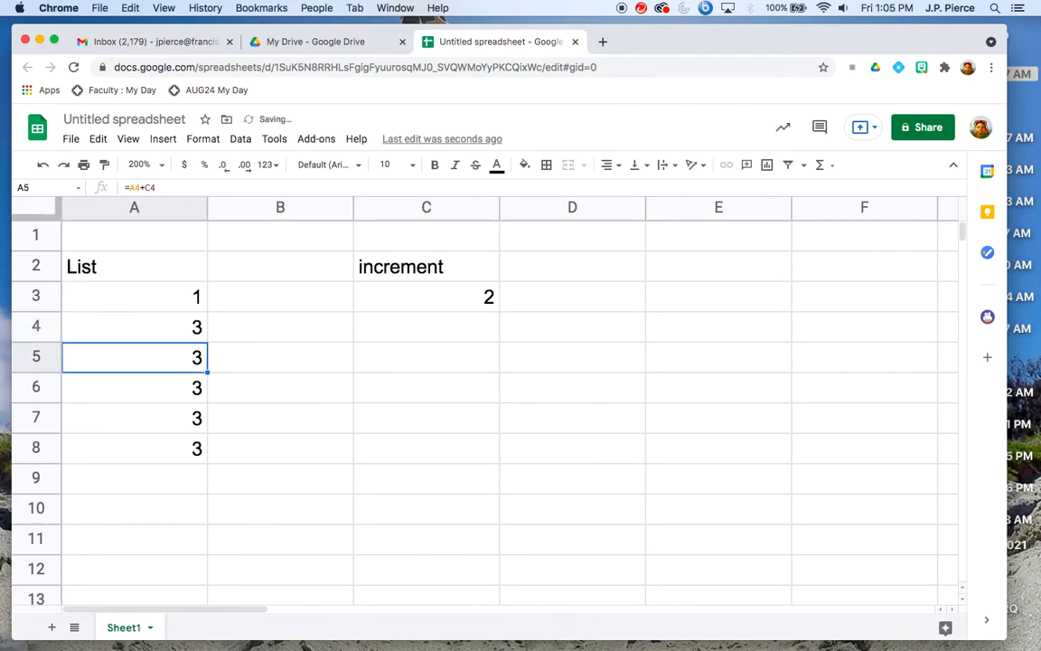
- Fill the =A3+$C$3 formula from cell A4 down through A8 and check the copied formula in A5
{"action": "left_click", "coordinate": [180, 332]}
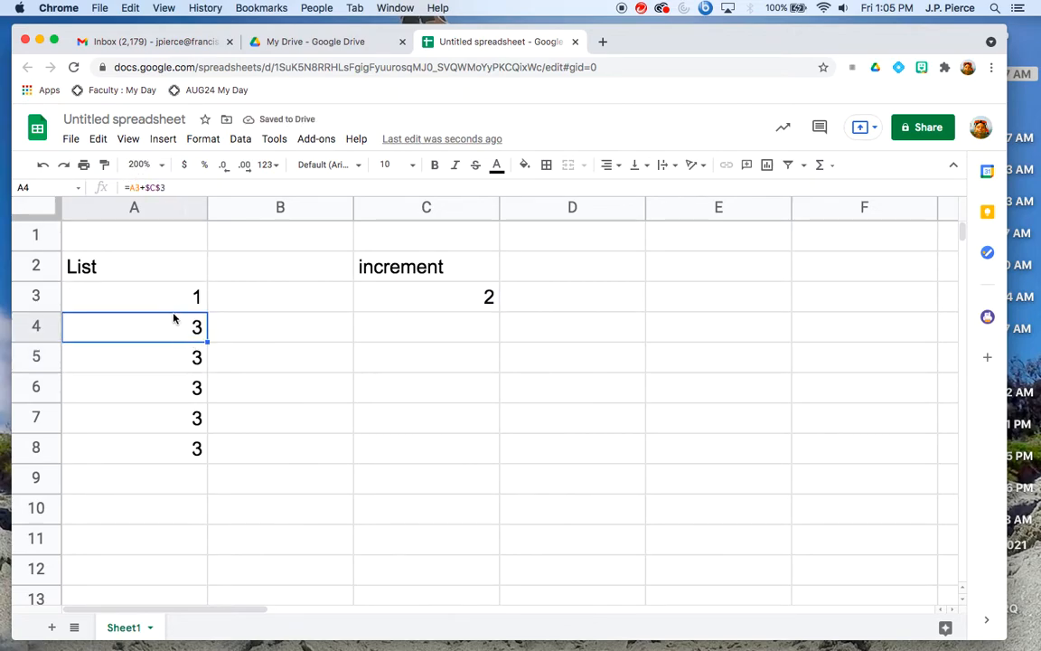
{"action": "left_click_drag", "start_coordinate": [207, 343], "coordinate": [197, 449]}
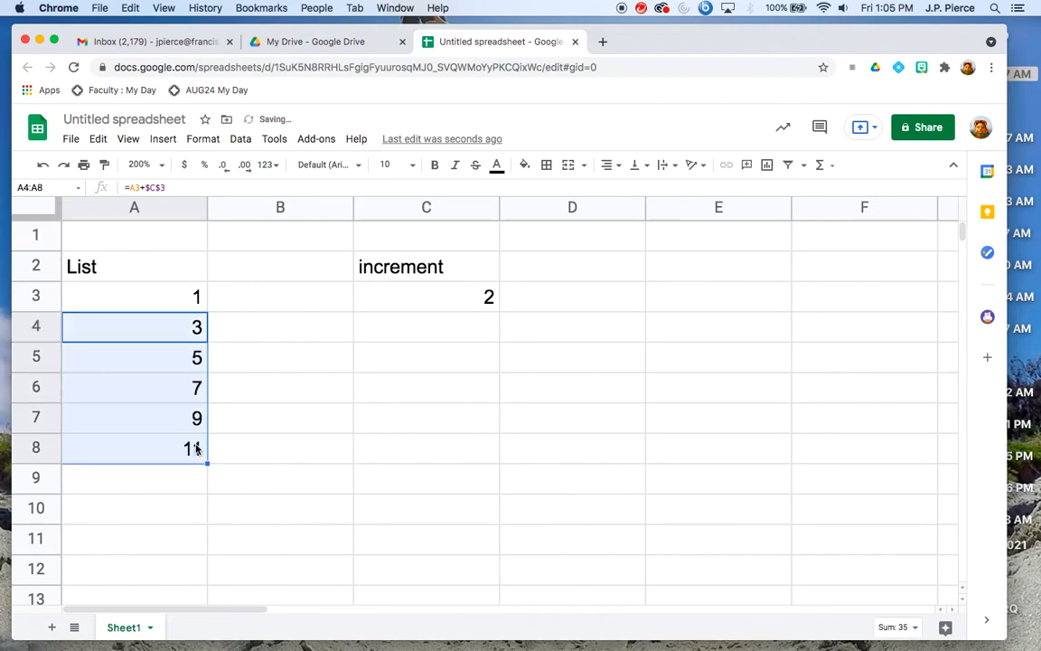
{"action": "left_click", "coordinate": [256, 364]}
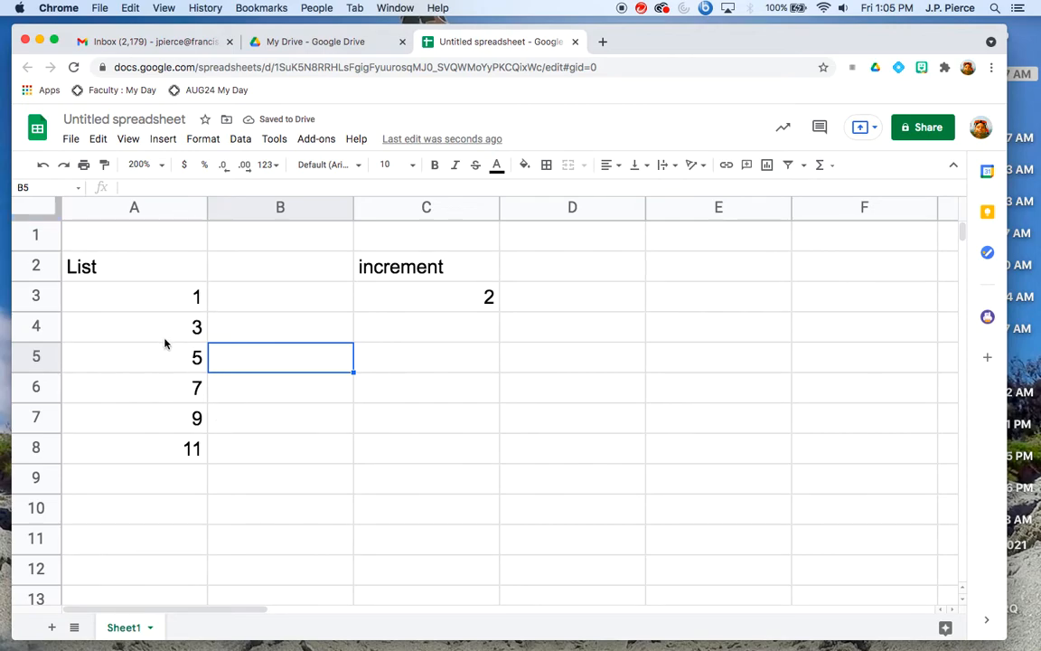
{"action": "left_click", "coordinate": [162, 360]}
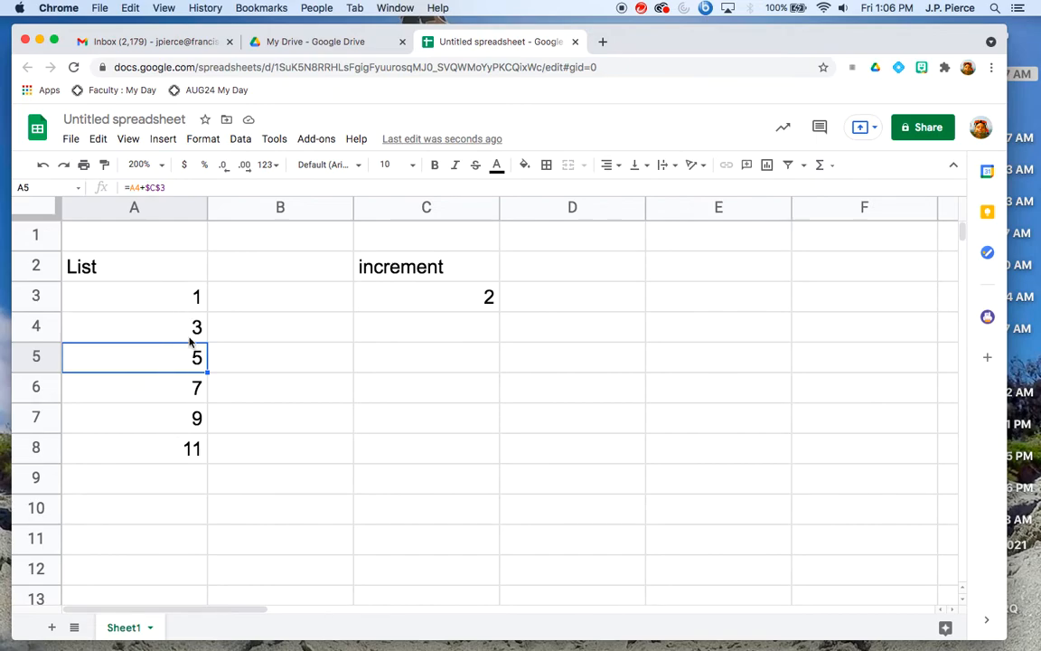
- Try increments of 5 and 1 in cell C3 to test the list formulas
{"action": "left_click", "coordinate": [477, 303]}
{"action": "type", "text": "5"}
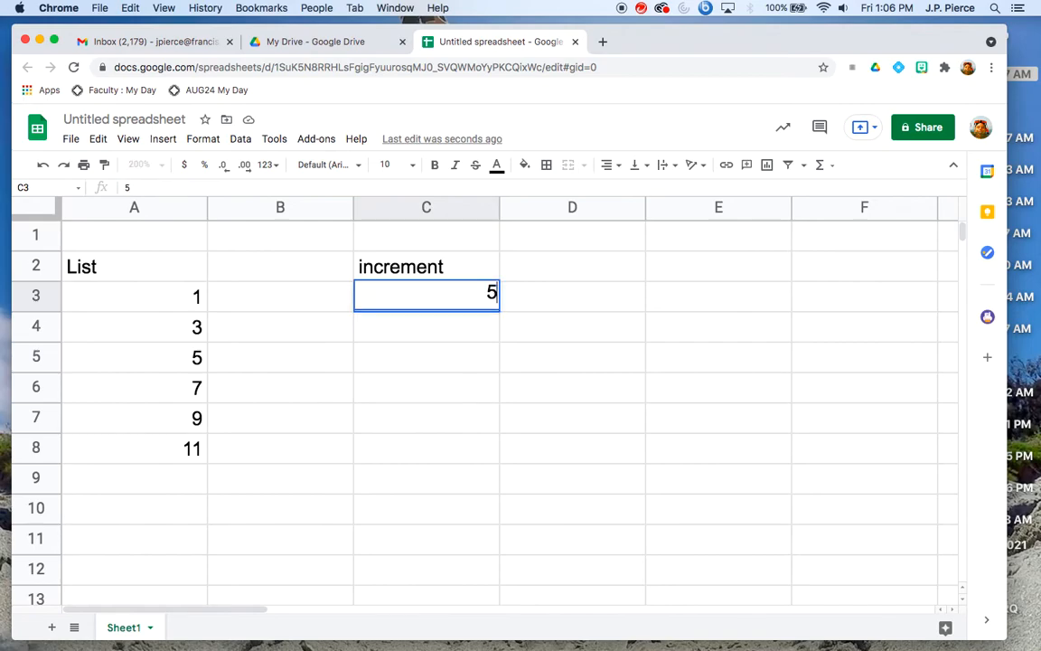
{"action": "key", "text": "Return"}
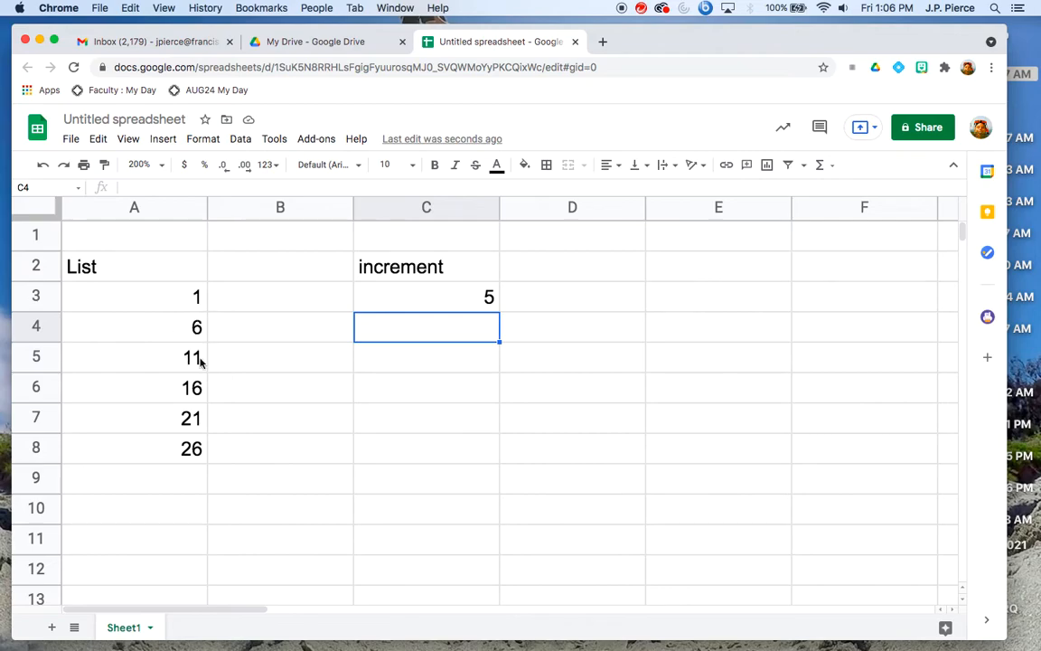
{"action": "left_click", "coordinate": [440, 298]}
{"action": "type", "text": "1"}
{"action": "key", "text": "Return"}
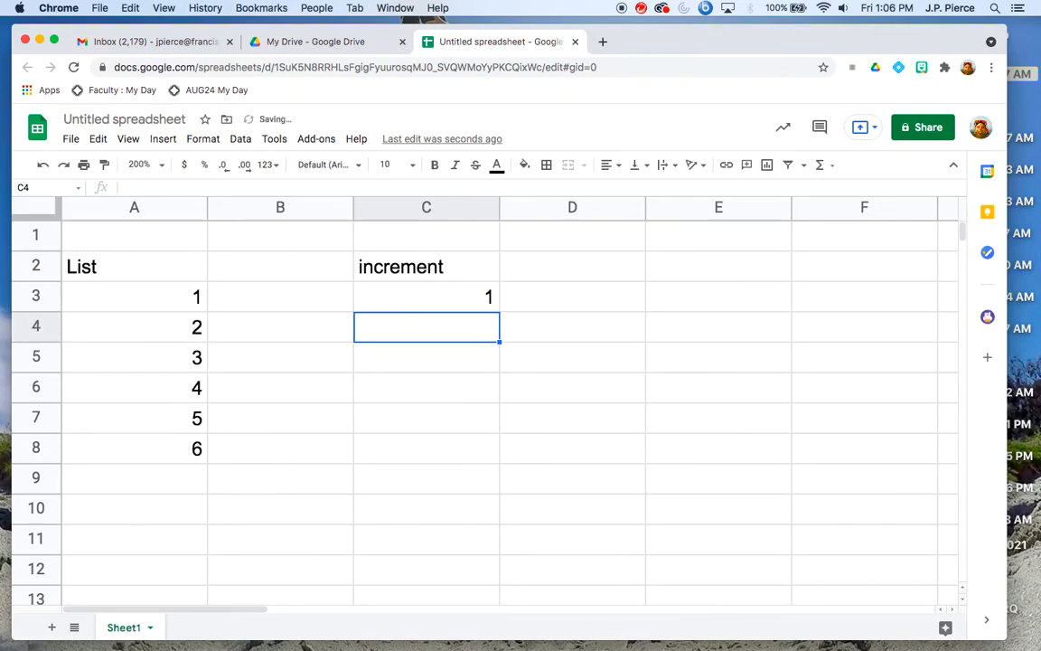
- Set the increment in cell C3 to 2 and inspect the formulas in cells A6 and A4
{"action": "left_click", "coordinate": [473, 298]}
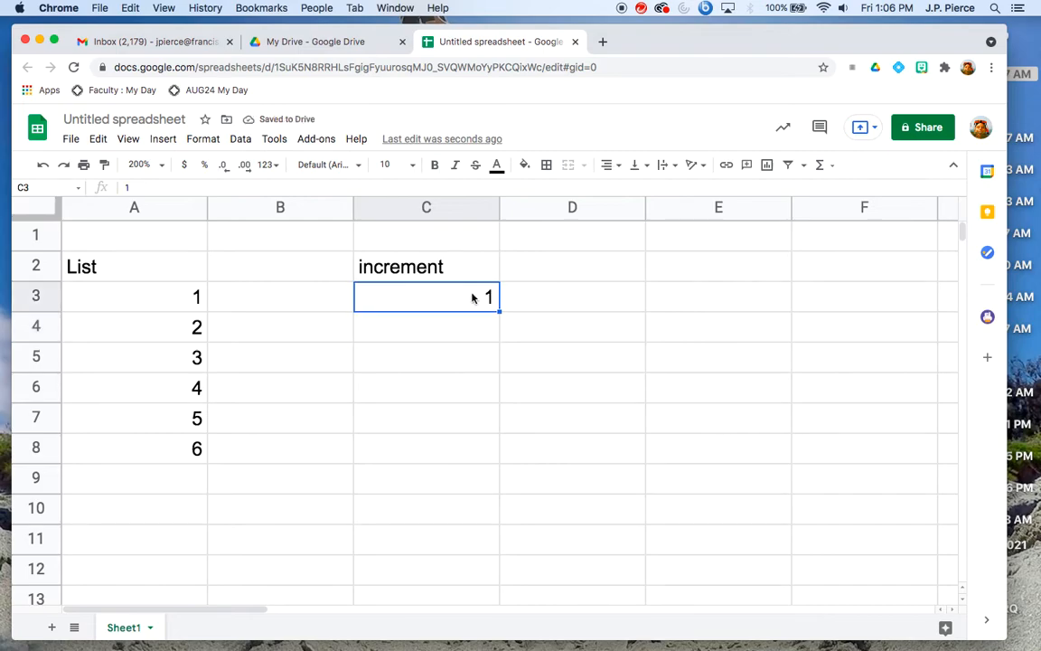
{"action": "type", "text": "2"}
{"action": "key", "text": "Return"}
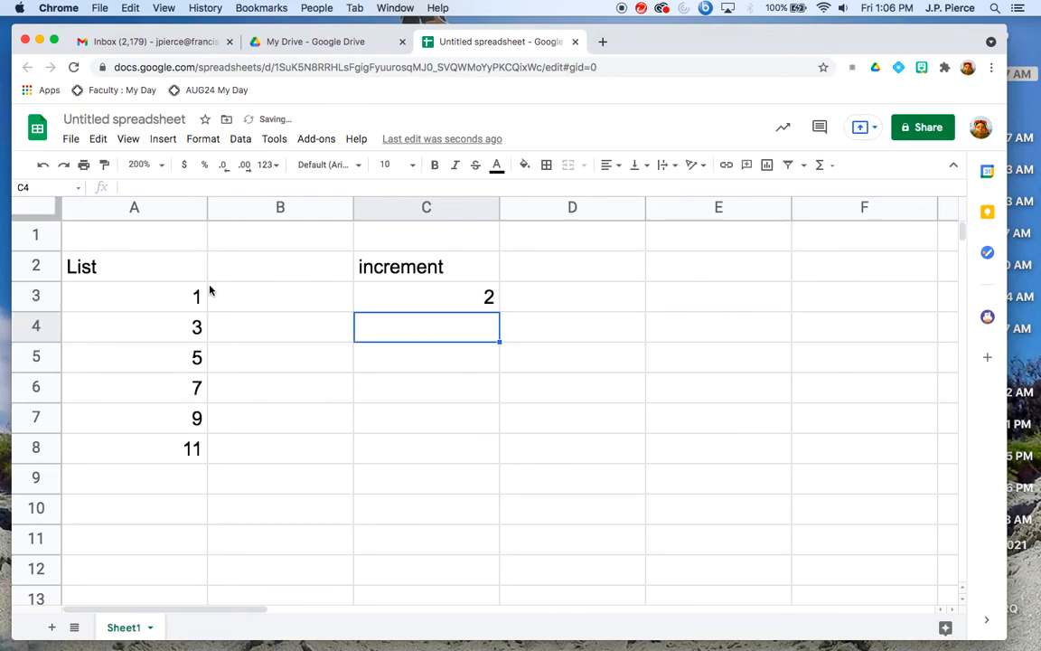
{"action": "left_click", "coordinate": [192, 387]}
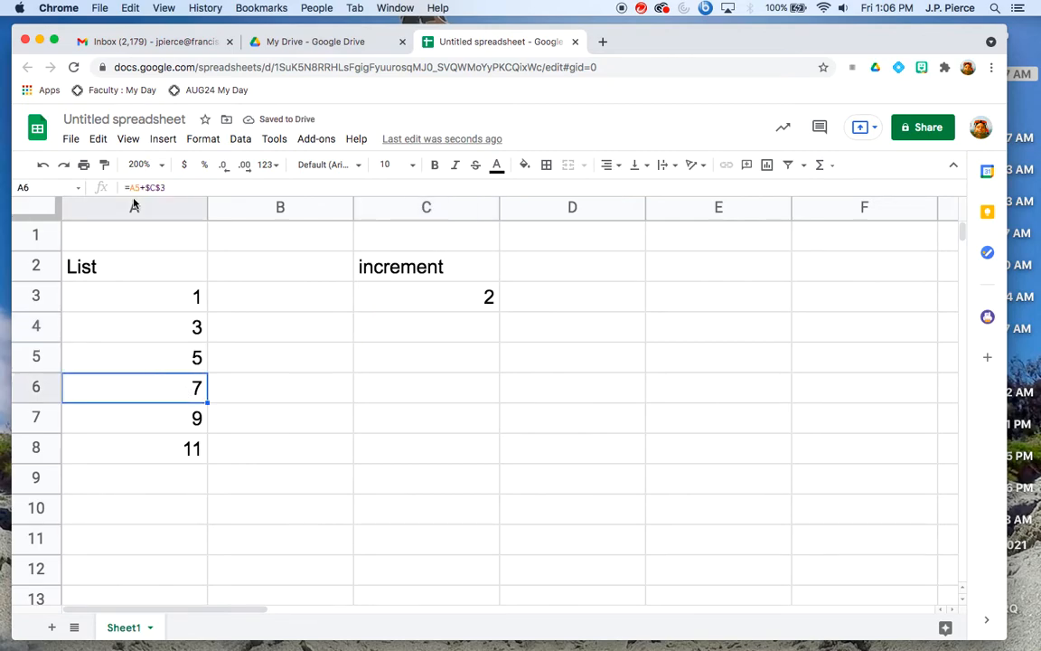
{"action": "left_click", "coordinate": [151, 327]}
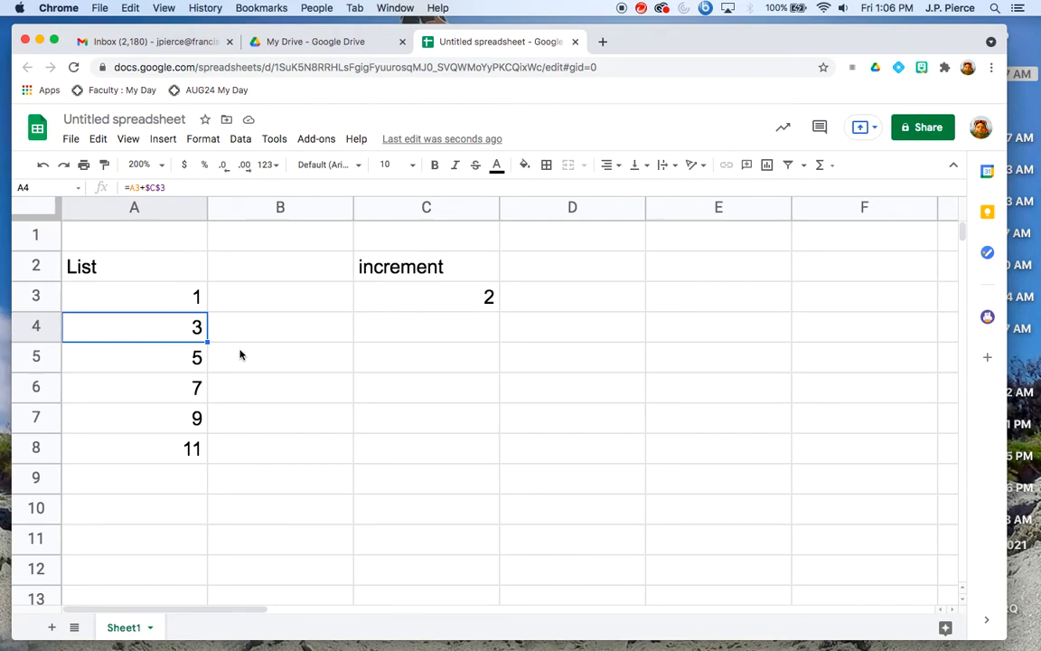
{"action": "left_click", "coordinate": [158, 393]}
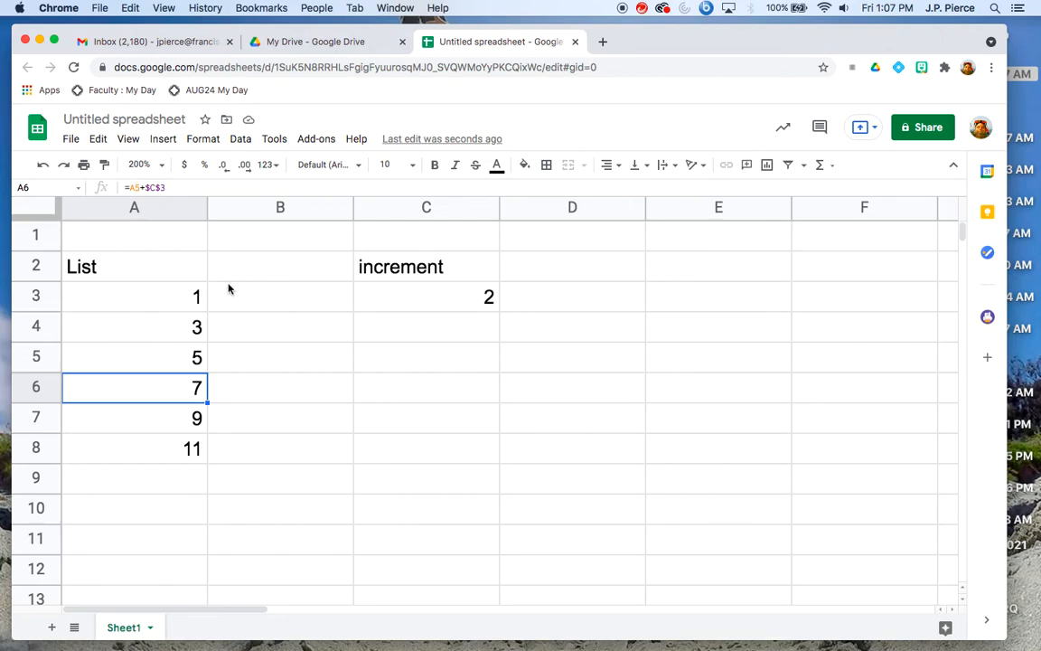
- Add the heading "is # greater than 5?" in cell B2 and widen column B to fit it
{"action": "left_click", "coordinate": [286, 275]}
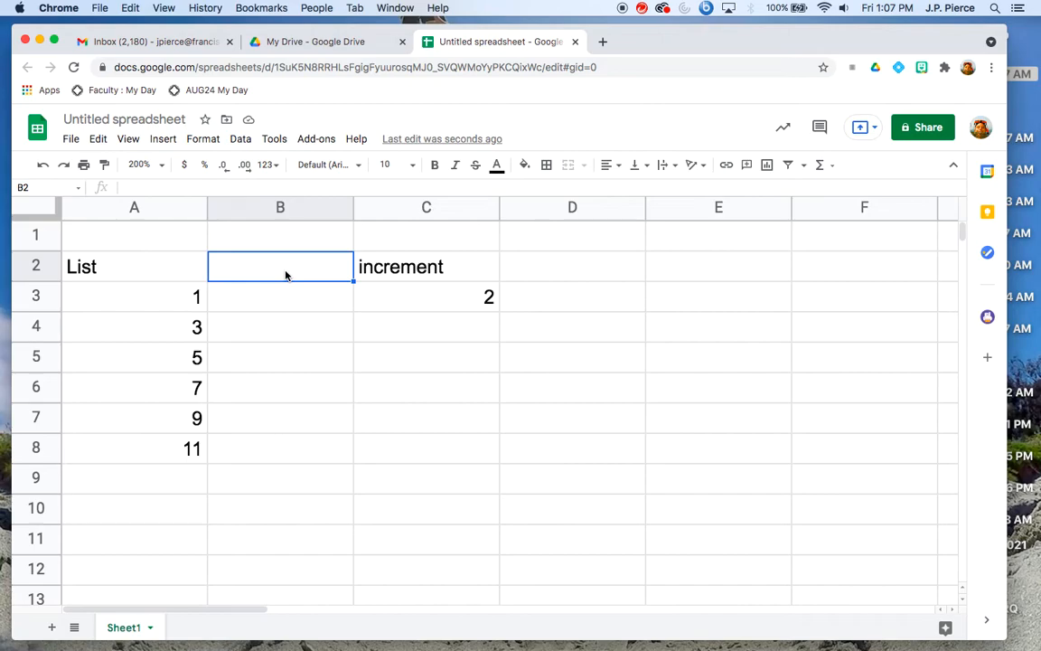
{"action": "type", "text": "is # greatet"}
{"action": "key", "text": "BackSpace"}
{"action": "type", "text": "r than "}
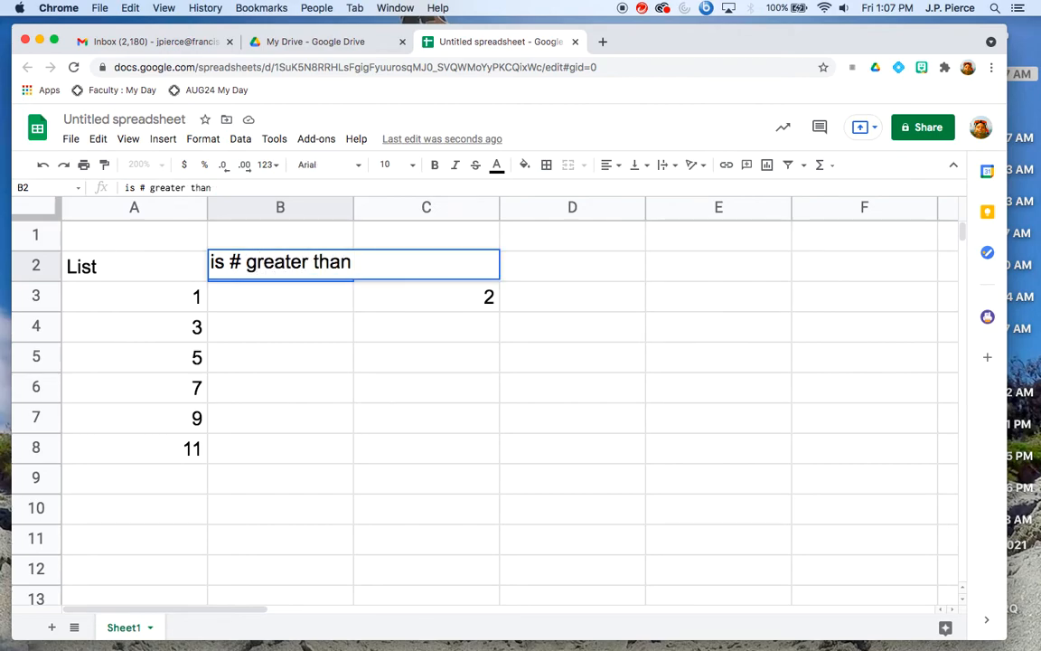
{"action": "type", "text": "5?"}
{"action": "key", "text": "Return"}
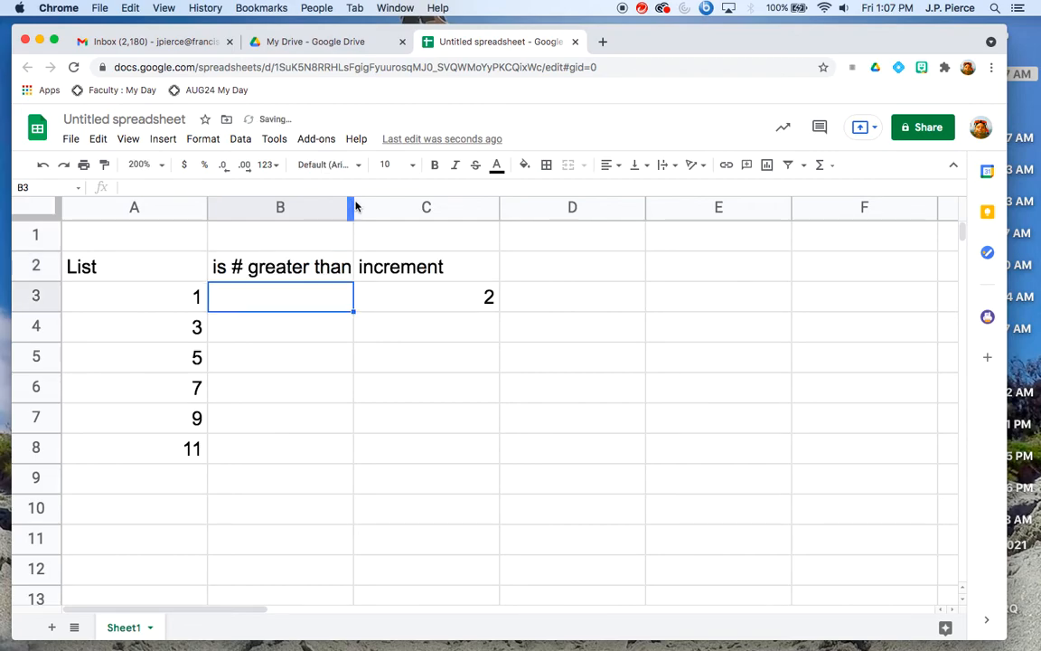
{"action": "left_click_drag", "start_coordinate": [353, 205], "coordinate": [505, 202]}
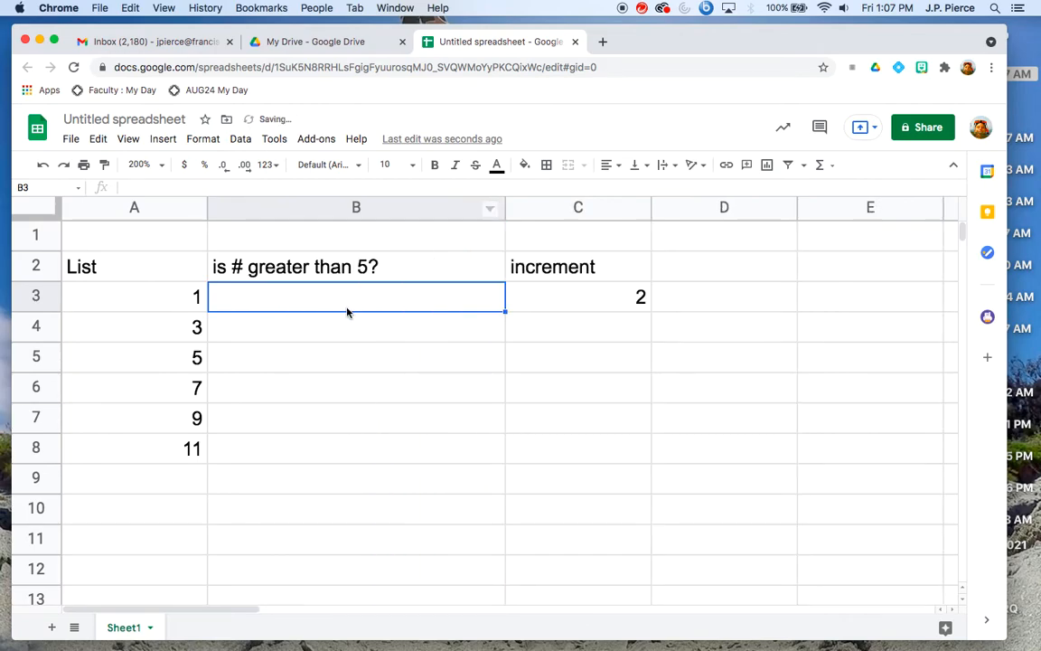
- Enter the formula =if(a3>5,"yes","no") in cell B3 to test the first list value
{"action": "left_click", "coordinate": [313, 380]}
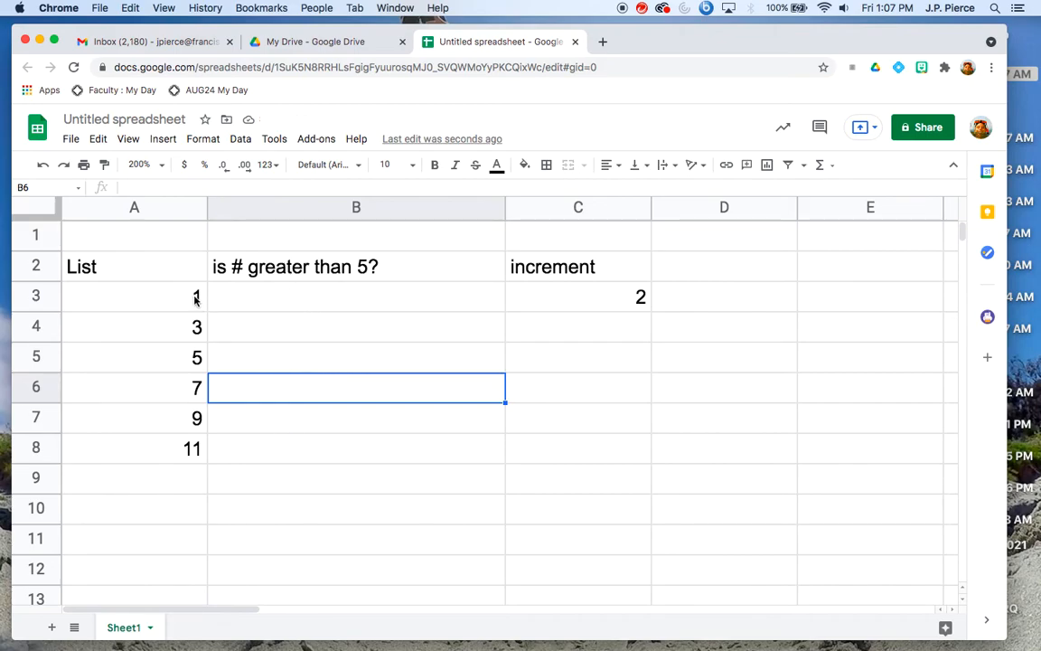
{"action": "left_click", "coordinate": [329, 302]}
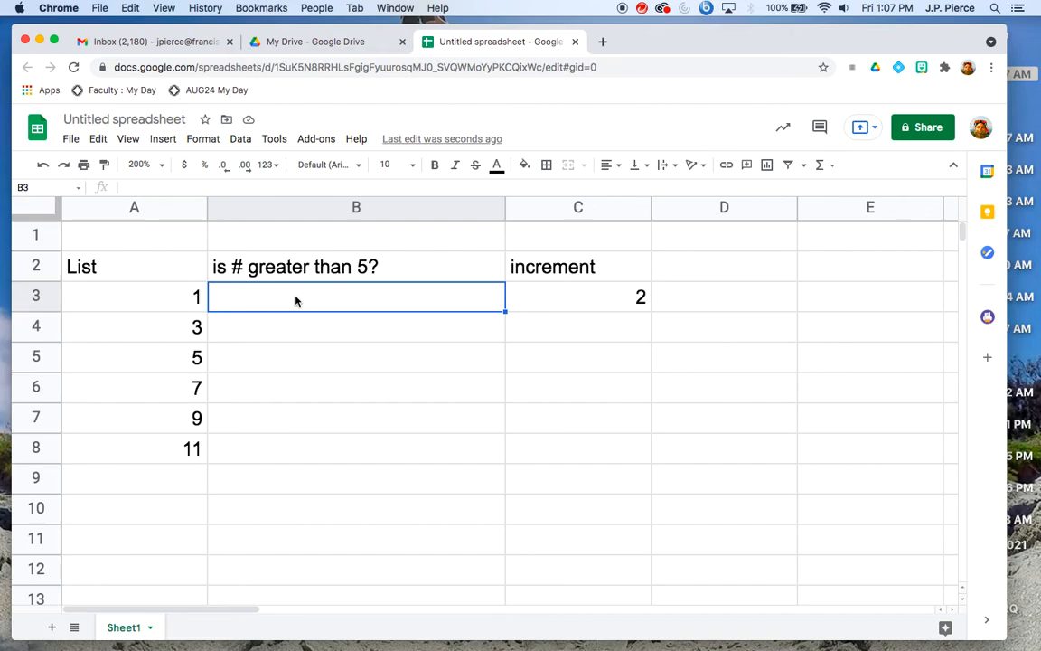
{"action": "type", "text": "="}
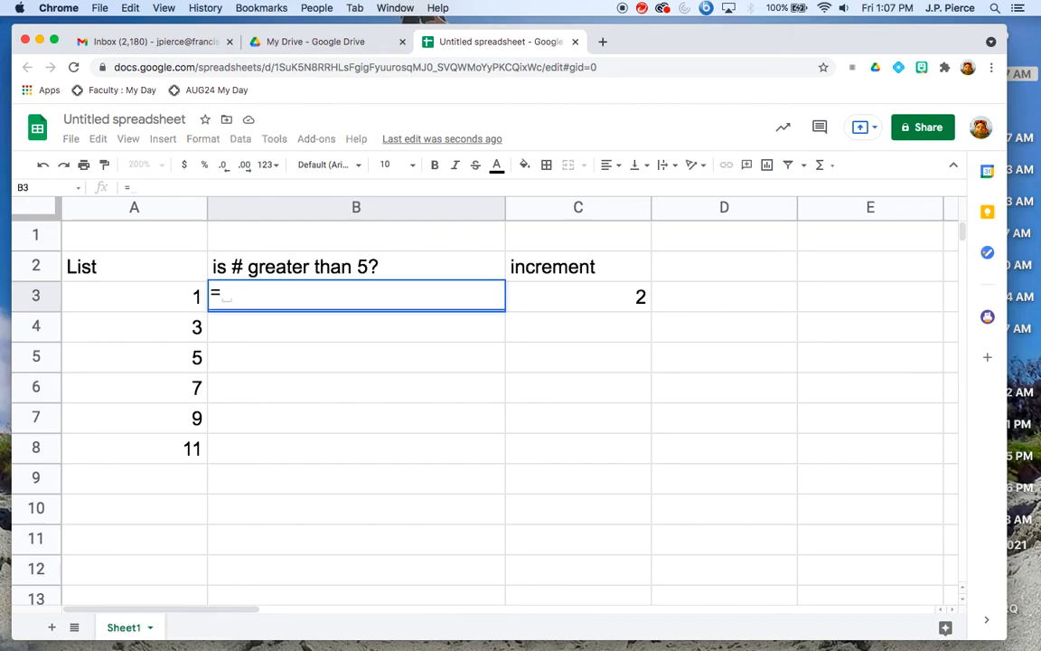
{"action": "type", "text": "if"}
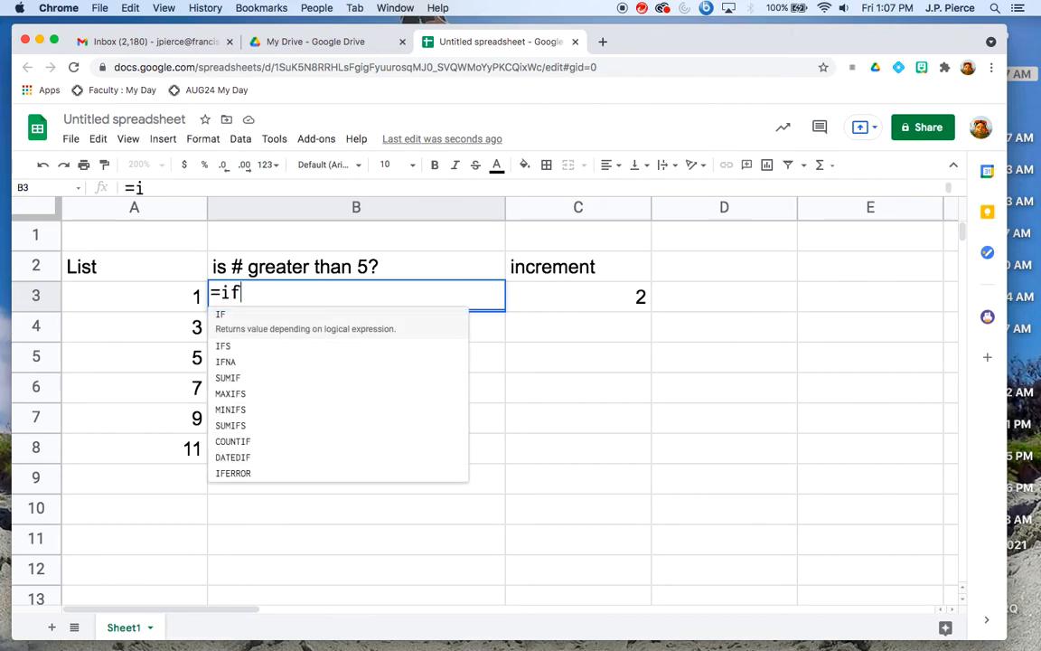
{"action": "type", "text": "("}
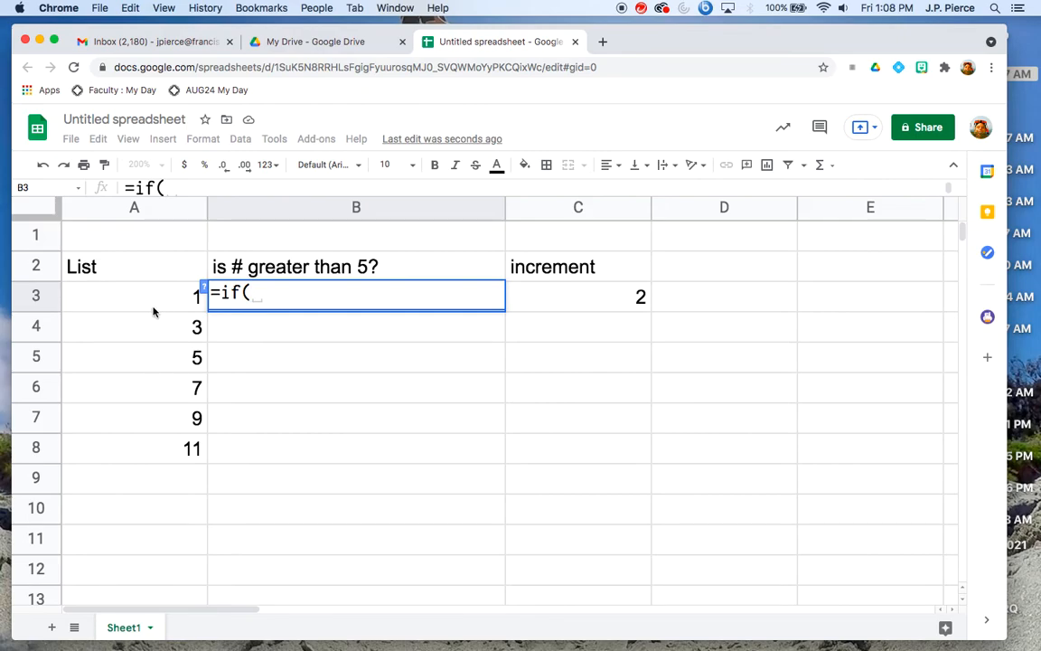
{"action": "type", "text": "a3"}
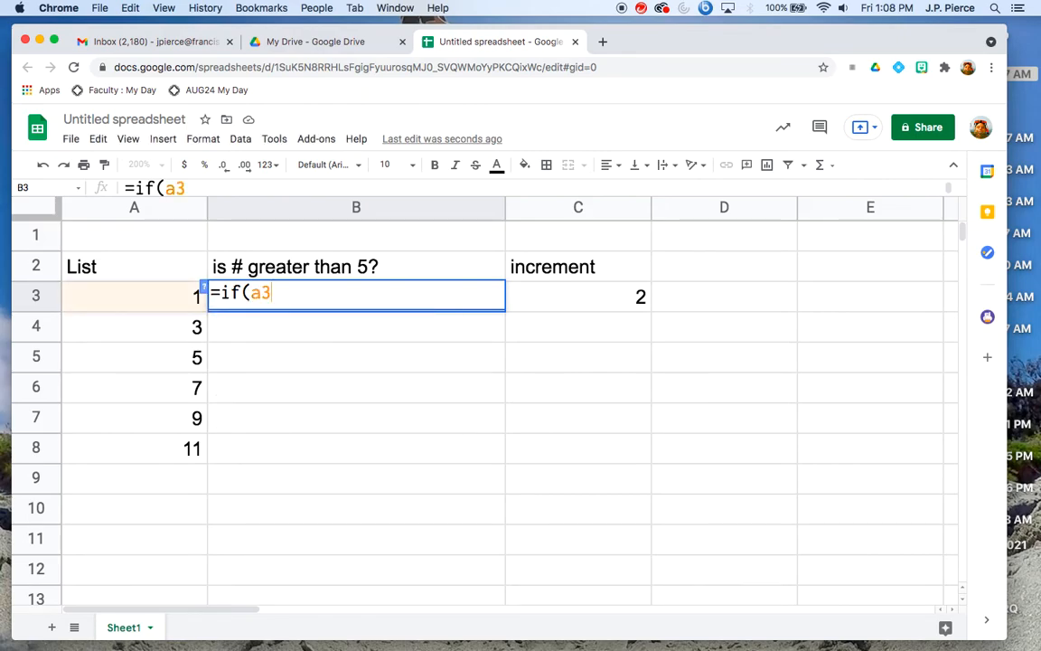
{"action": "type", "text": ">5"}
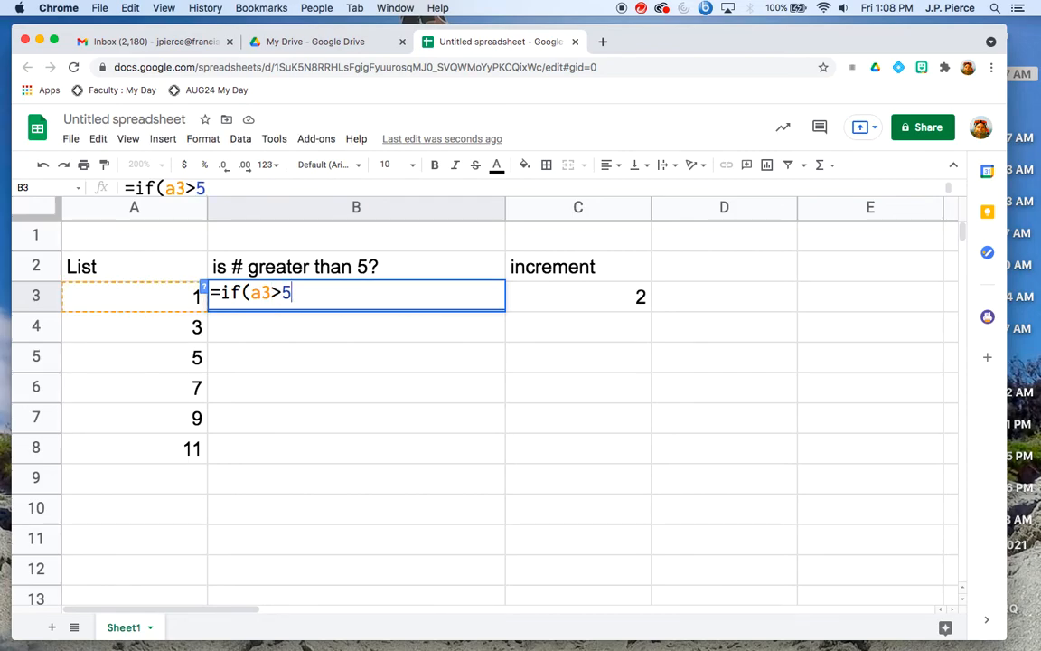
{"action": "type", "text": ","}
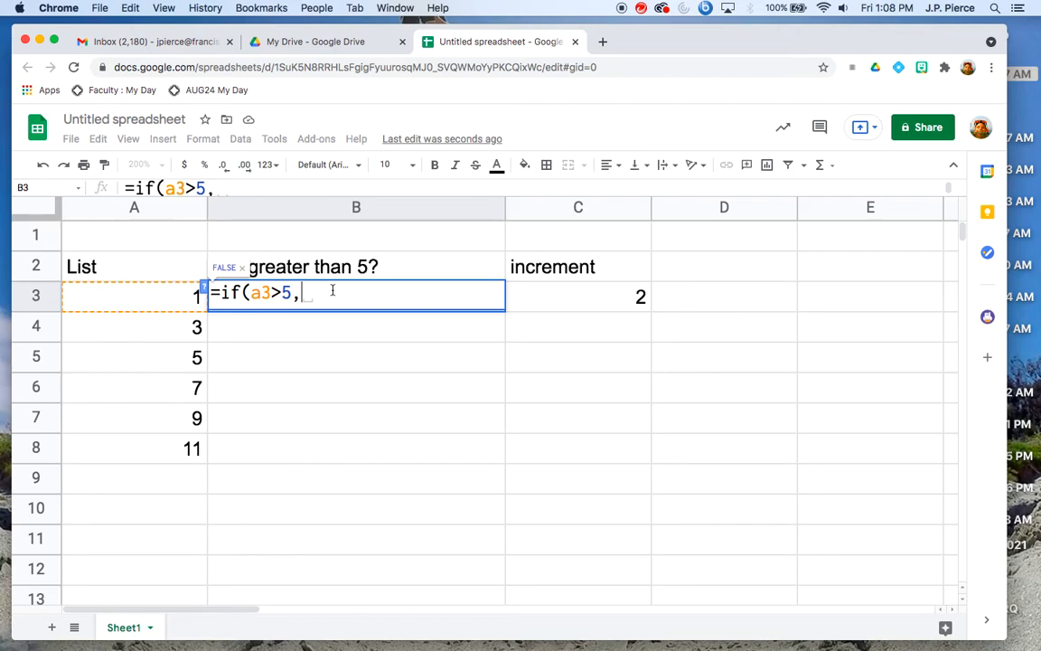
{"action": "type", "text": "\"yes"}
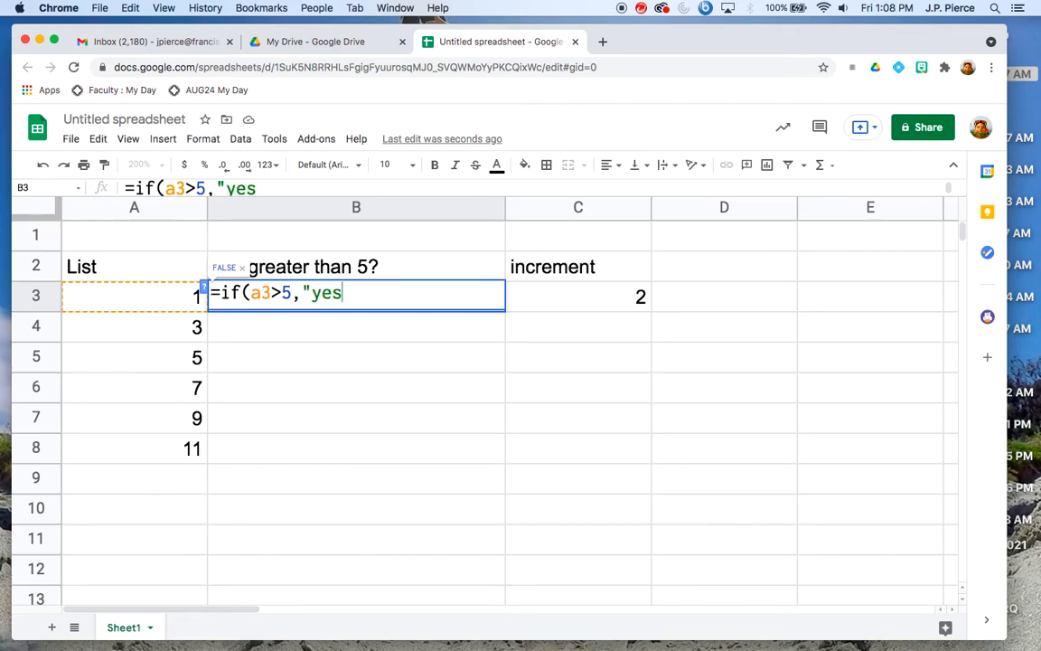
{"action": "type", "text": "\","}
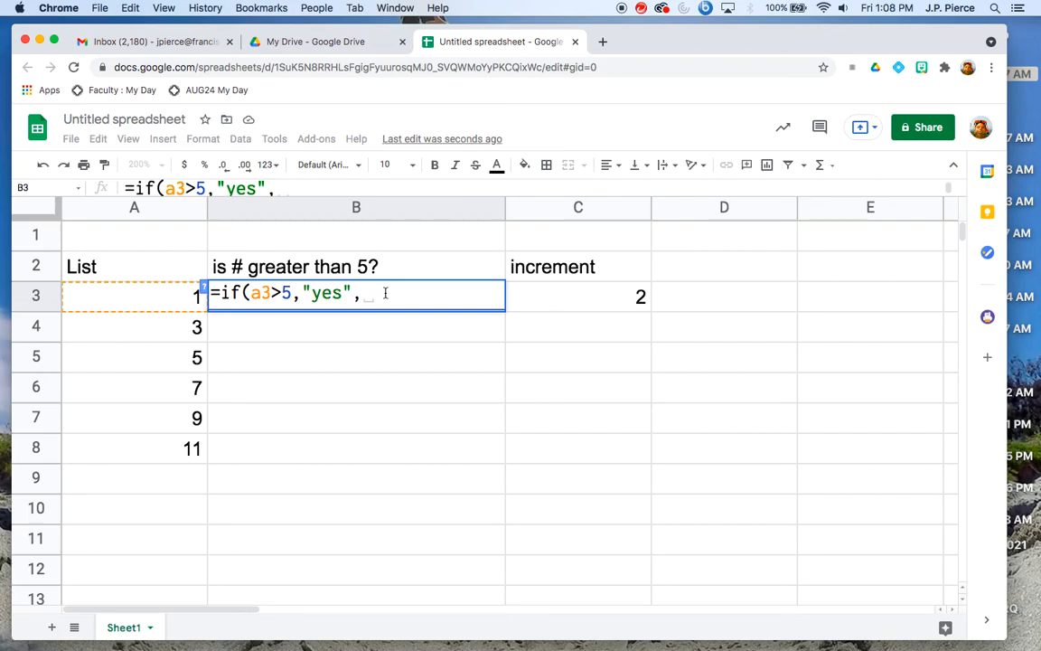
{"action": "type", "text": "\"no\""}
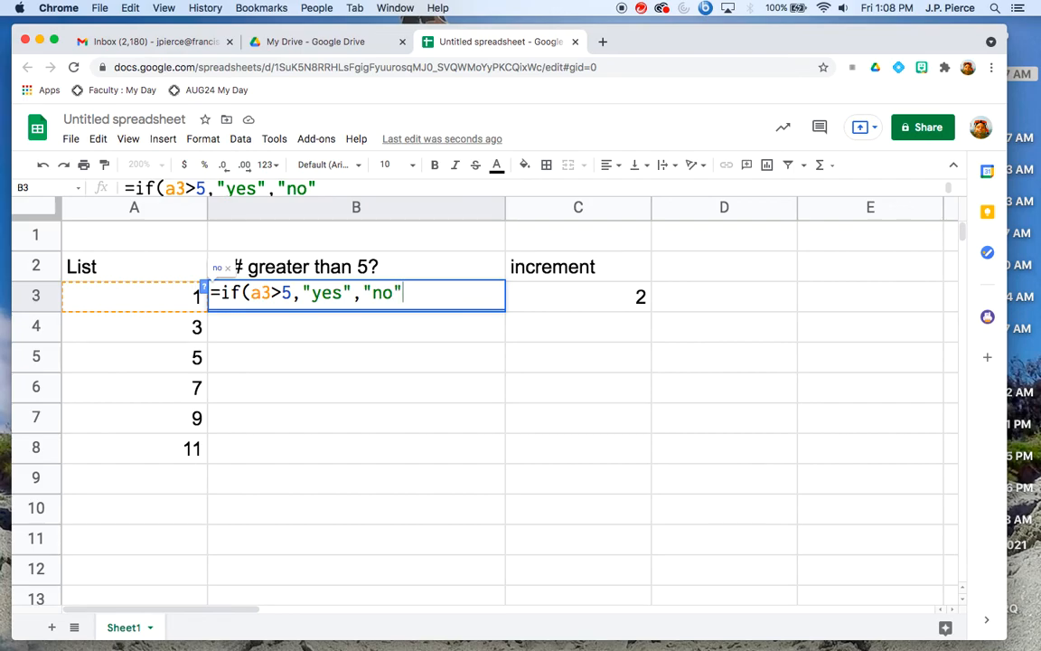
{"action": "type", "text": ")"}
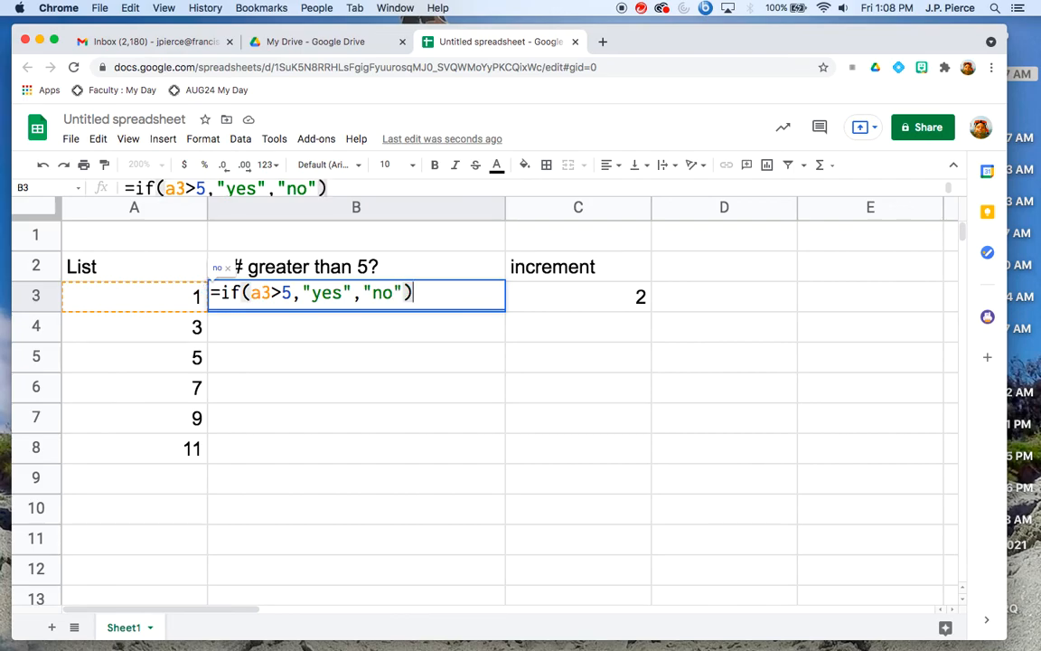
{"action": "key", "text": "Return"}
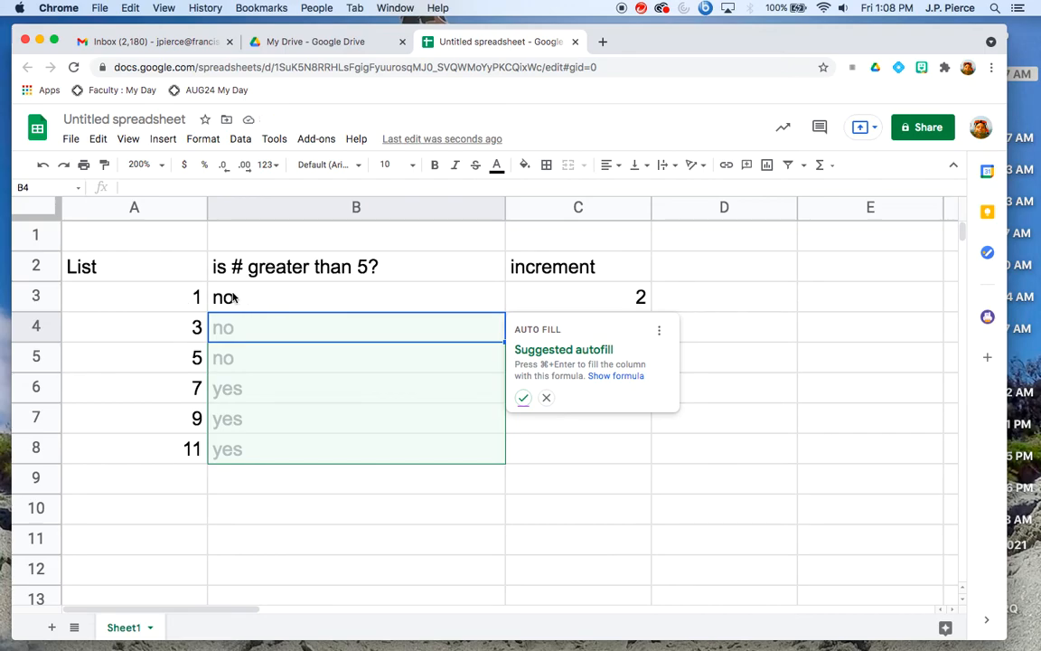
- Fill the IF formula from cell B3 down through B8 and inspect the copied formulas in B6 and B5
{"action": "left_click", "coordinate": [272, 296]}
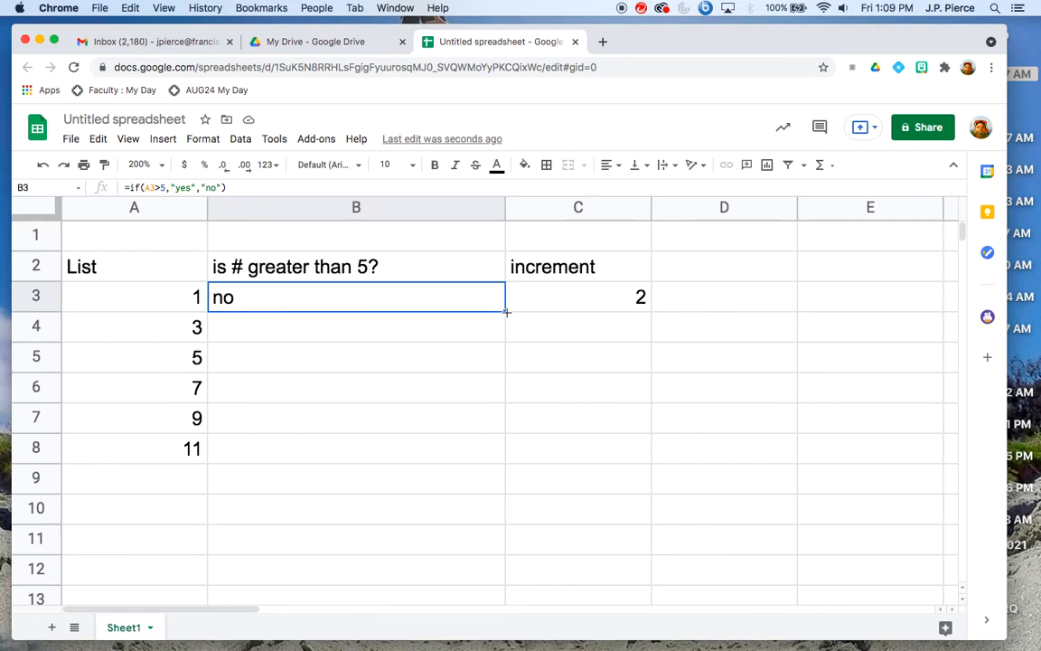
{"action": "left_click_drag", "start_coordinate": [507, 312], "coordinate": [495, 444]}
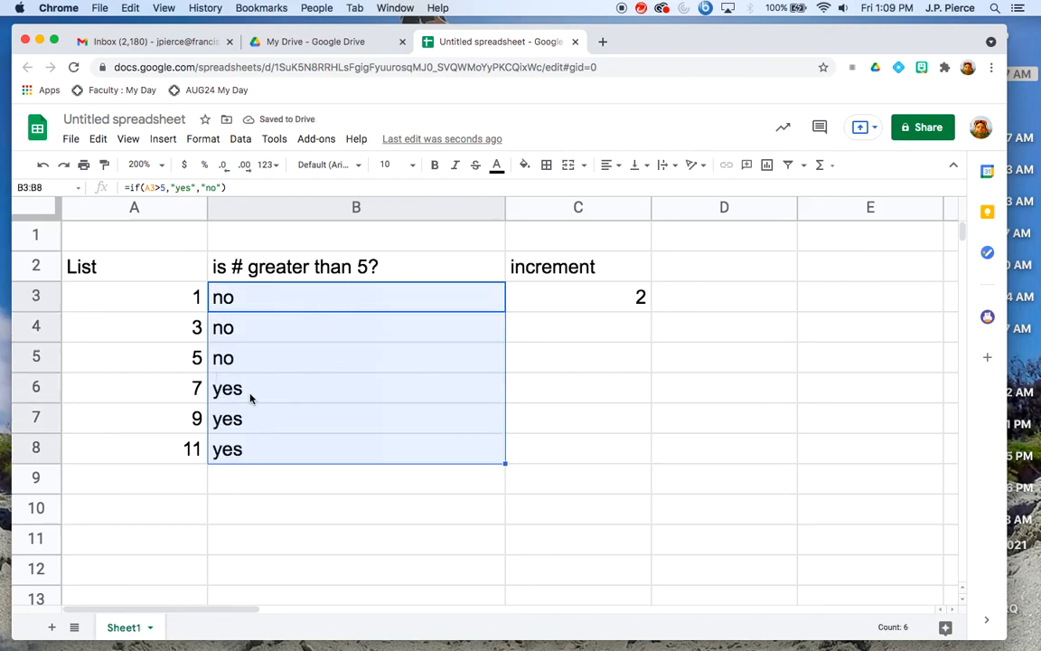
{"action": "left_click", "coordinate": [377, 543]}
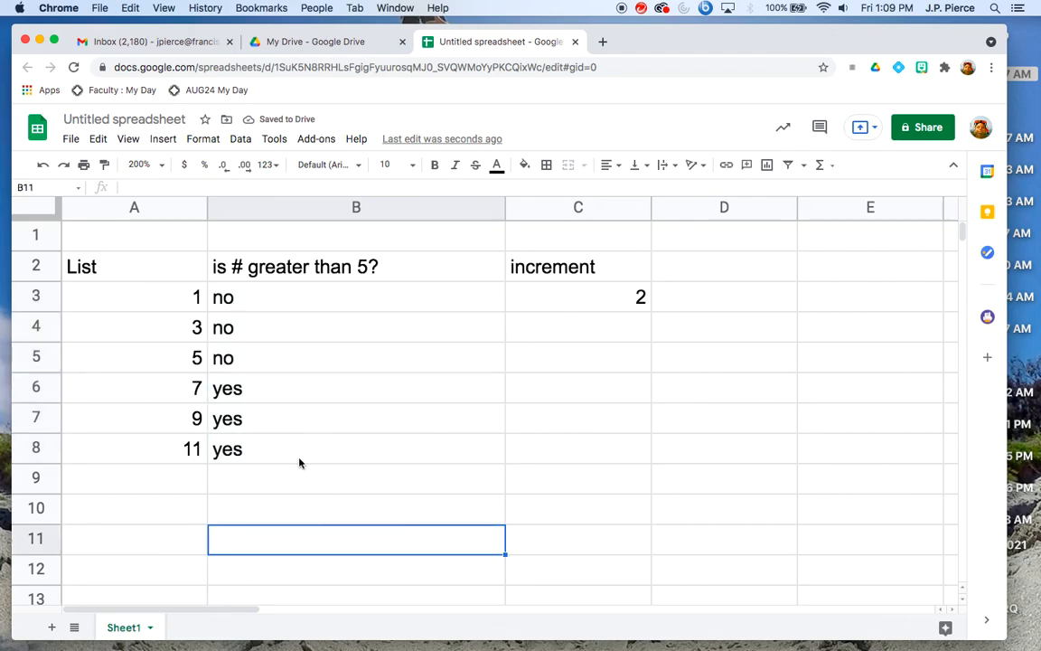
{"action": "left_click", "coordinate": [266, 393]}
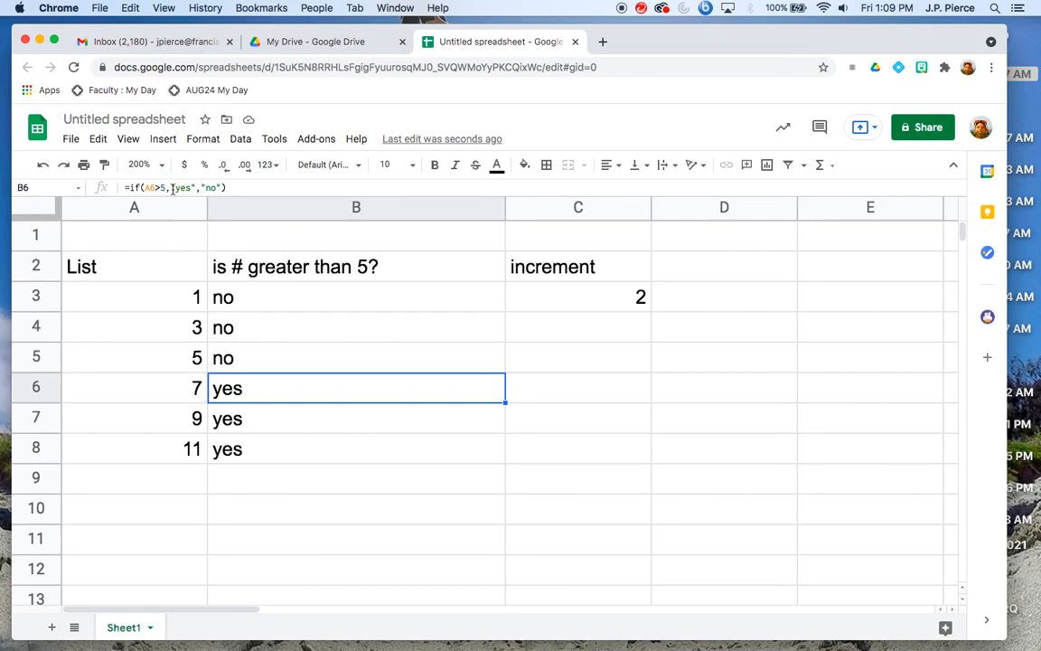
{"action": "left_click", "coordinate": [268, 359]}
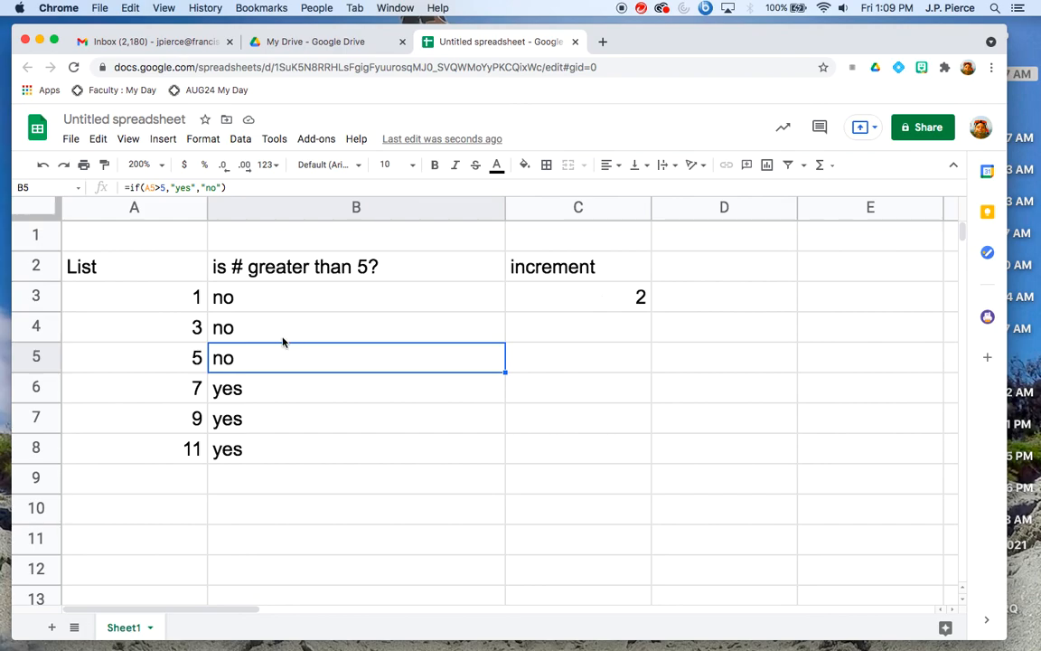
- Test the IF formulas with an increment of 1 in cell C3, and set the increment to 10
{"action": "left_click", "coordinate": [584, 296]}
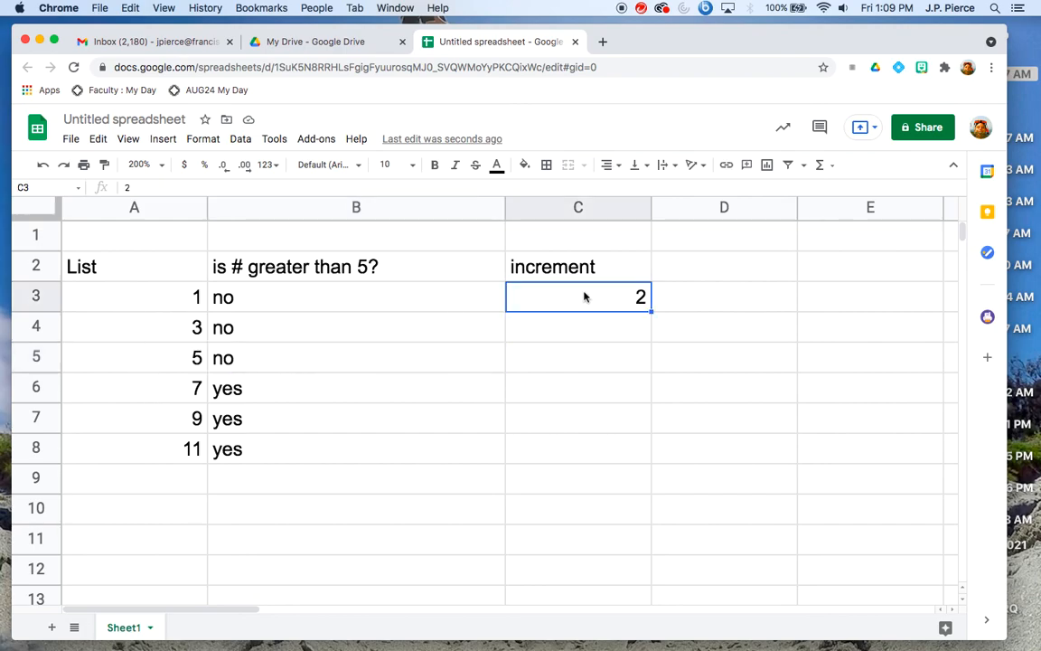
{"action": "type", "text": "1"}
{"action": "key", "text": "Return"}
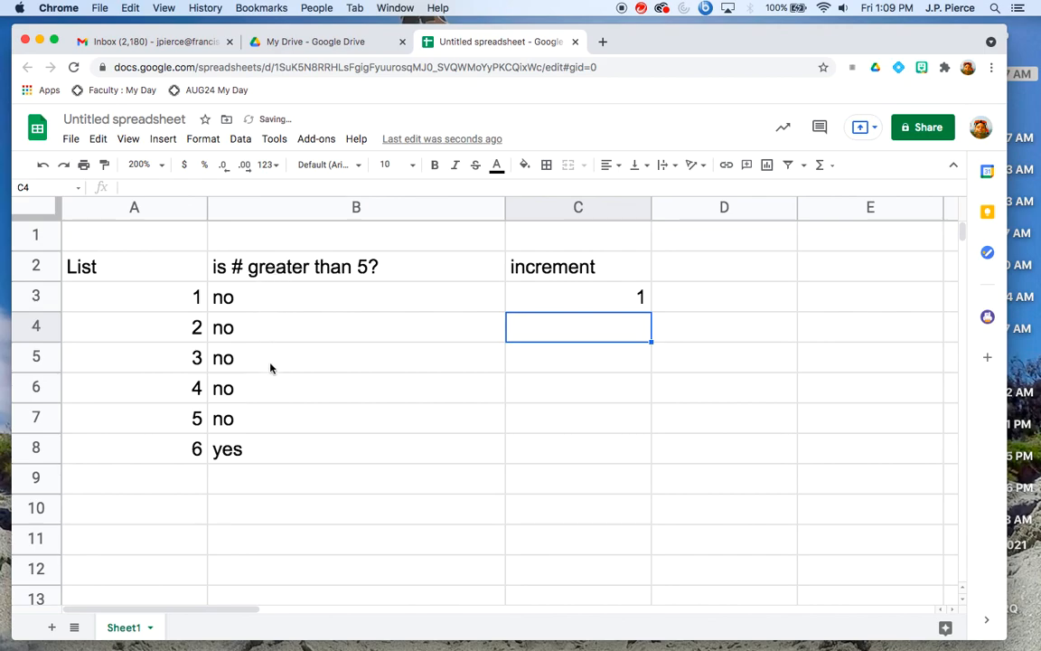
{"action": "left_click", "coordinate": [595, 296]}
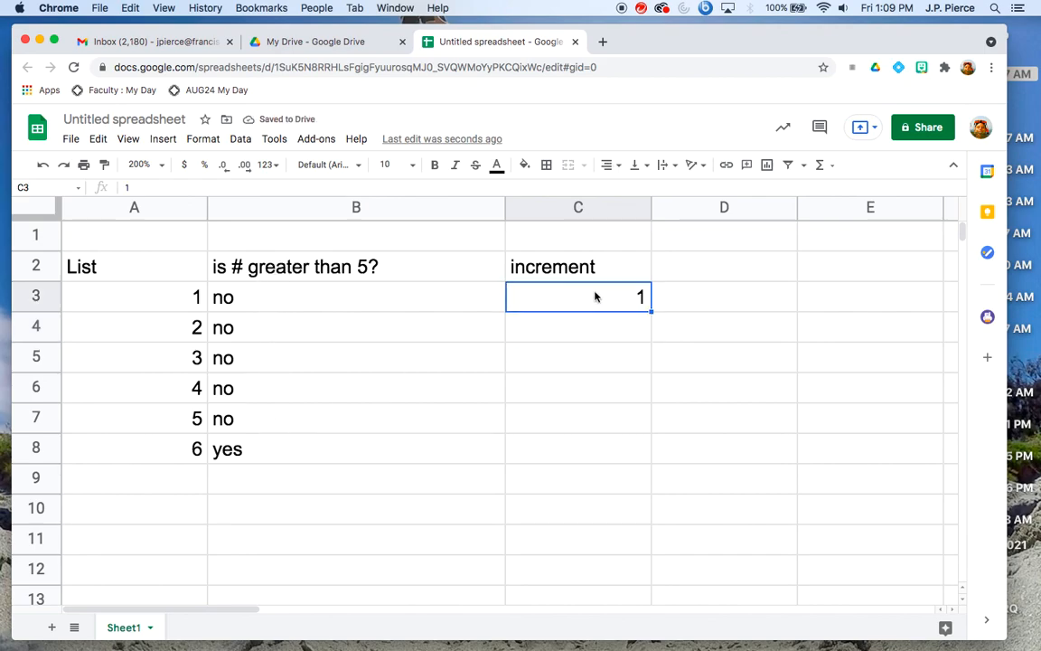
{"action": "type", "text": "10"}
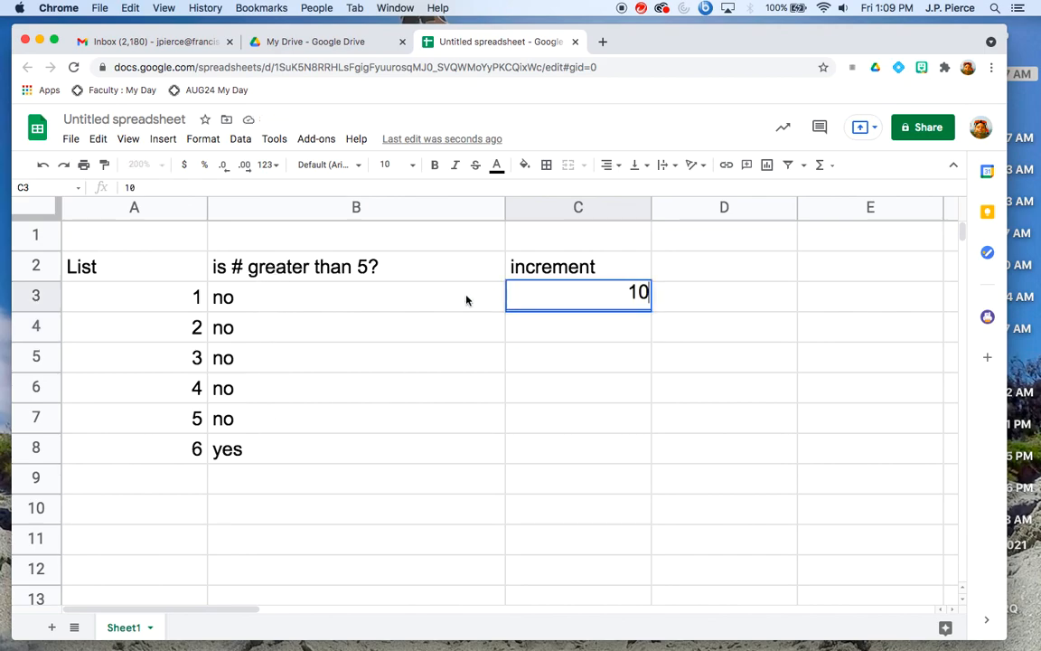
{"action": "key", "text": "Return"}
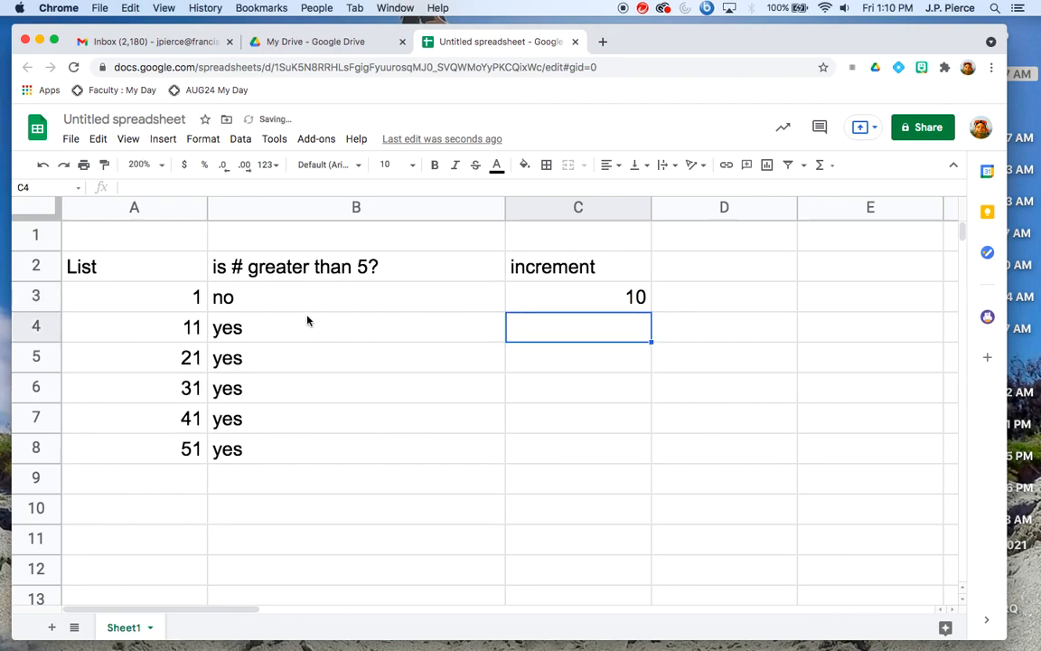